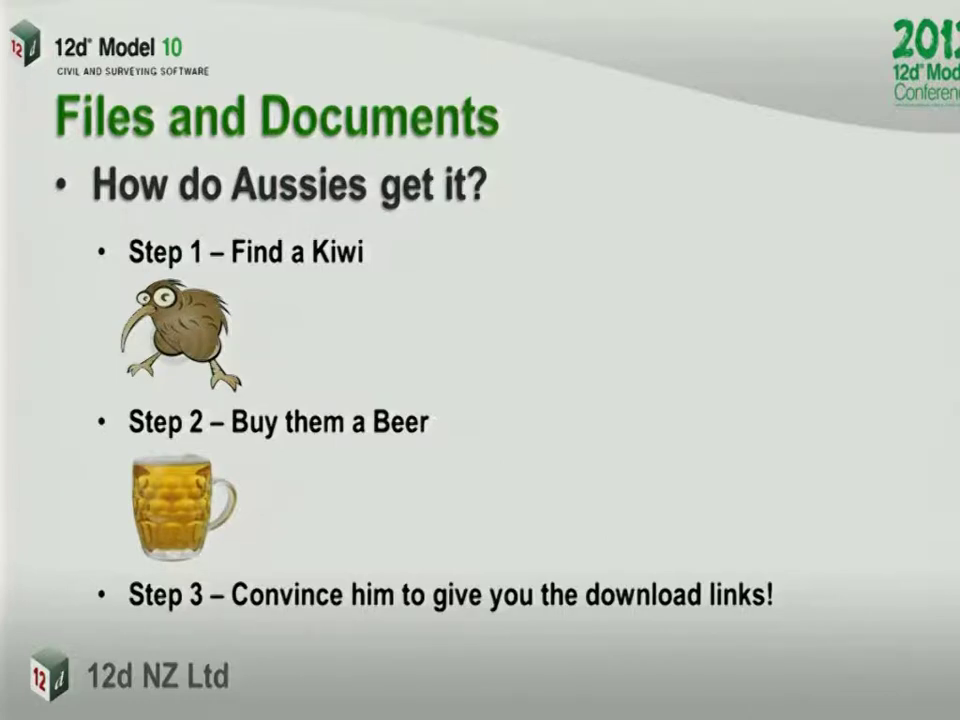
Step: Advance the slideshow to the '12d Winners are Grinners' SCIRT award photo slide
key("Right")
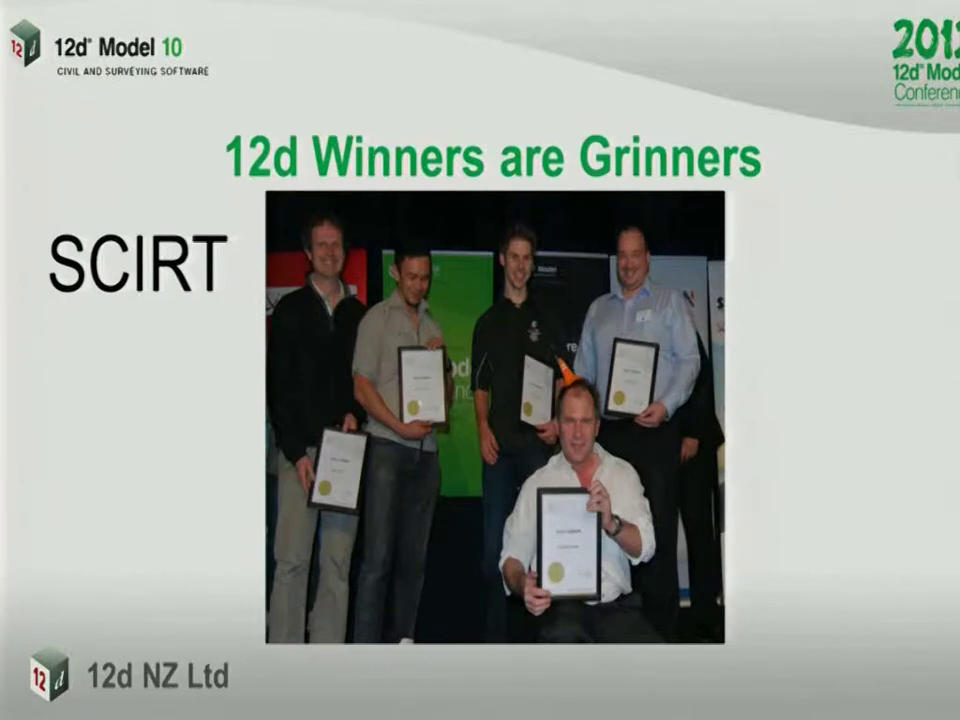
Step: Advance past the awards photo to the Live Demonstration slide
key("Right")
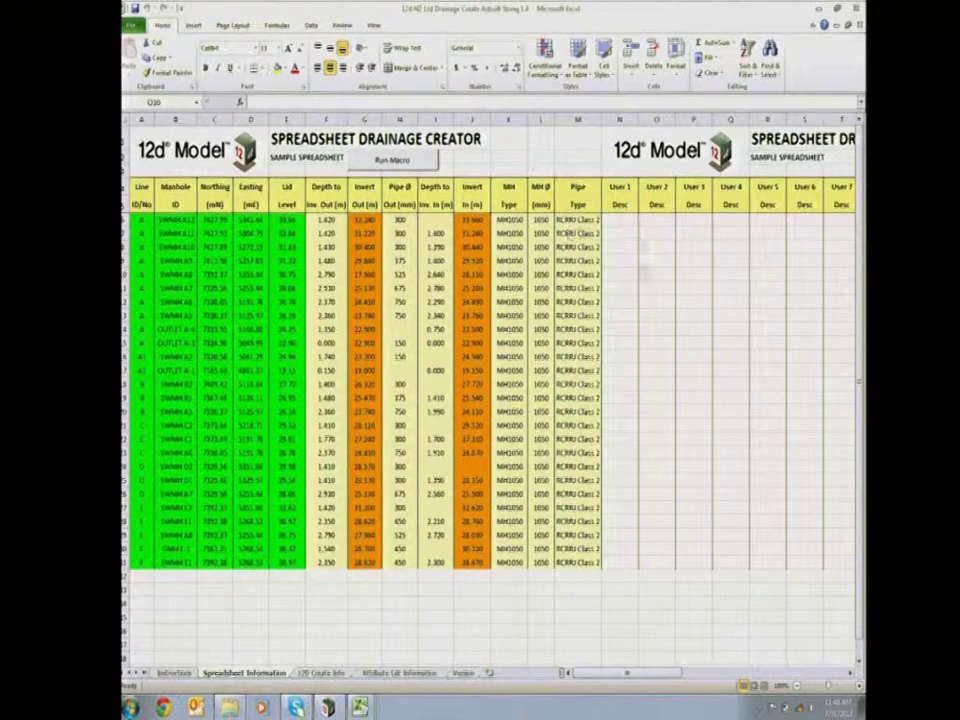
Step: Activate the Drainage Creator sheet in Excel, view its User columns, and return to the table start
left_click(668, 678)
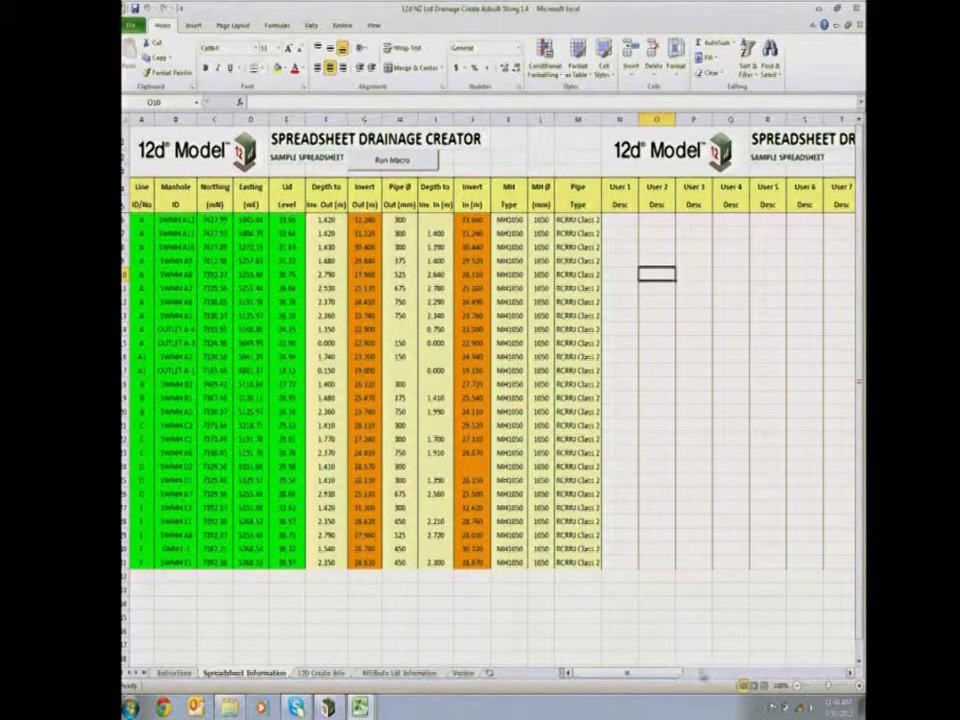
left_click(672, 678)
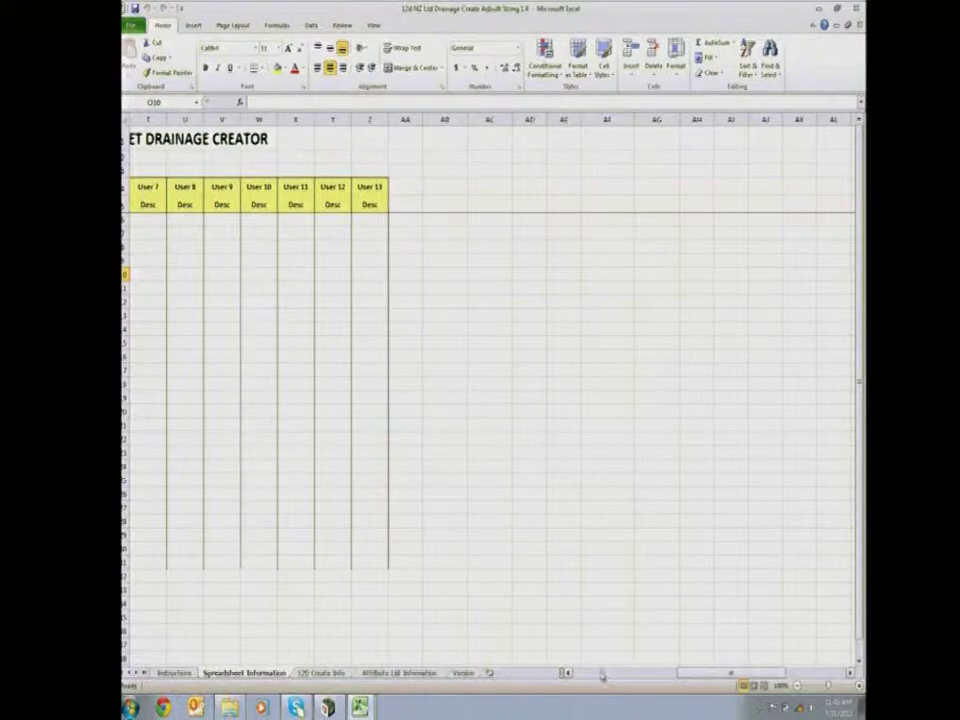
left_click(600, 674)
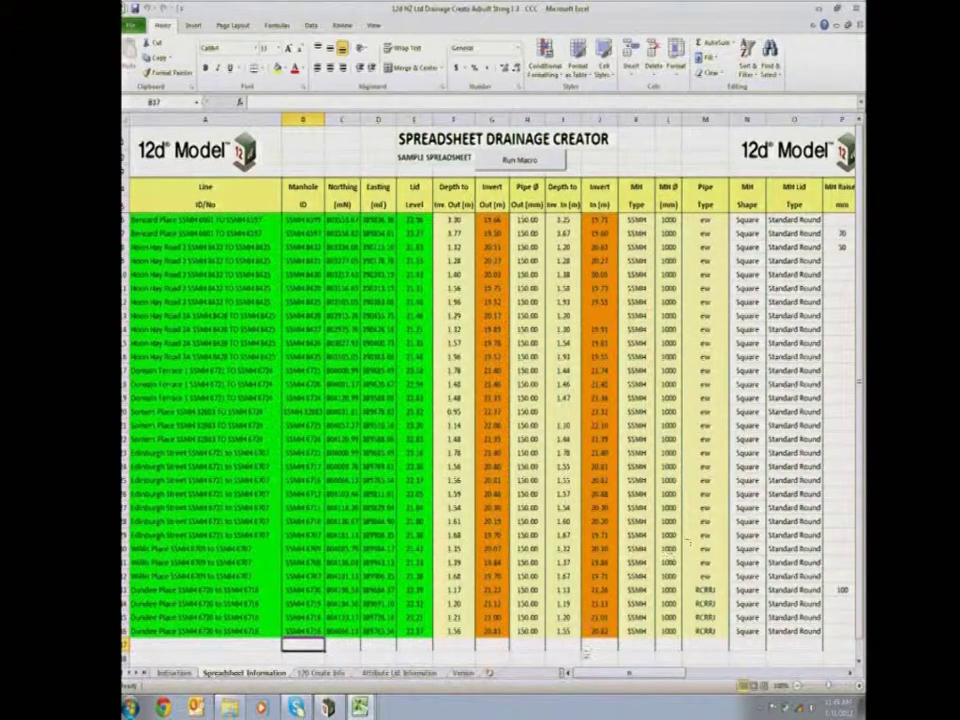
Step: Review the data columns, run the macro to build the 12D Create Info sheet, and copy it
left_click_drag(592, 679, 660, 673)
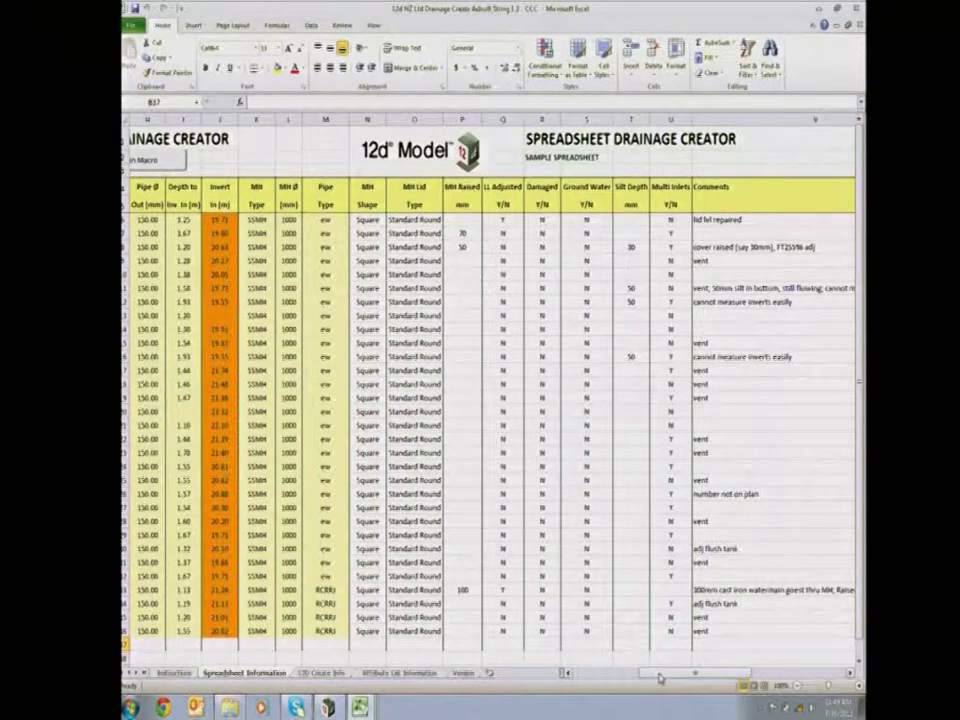
left_click_drag(659, 678, 596, 679)
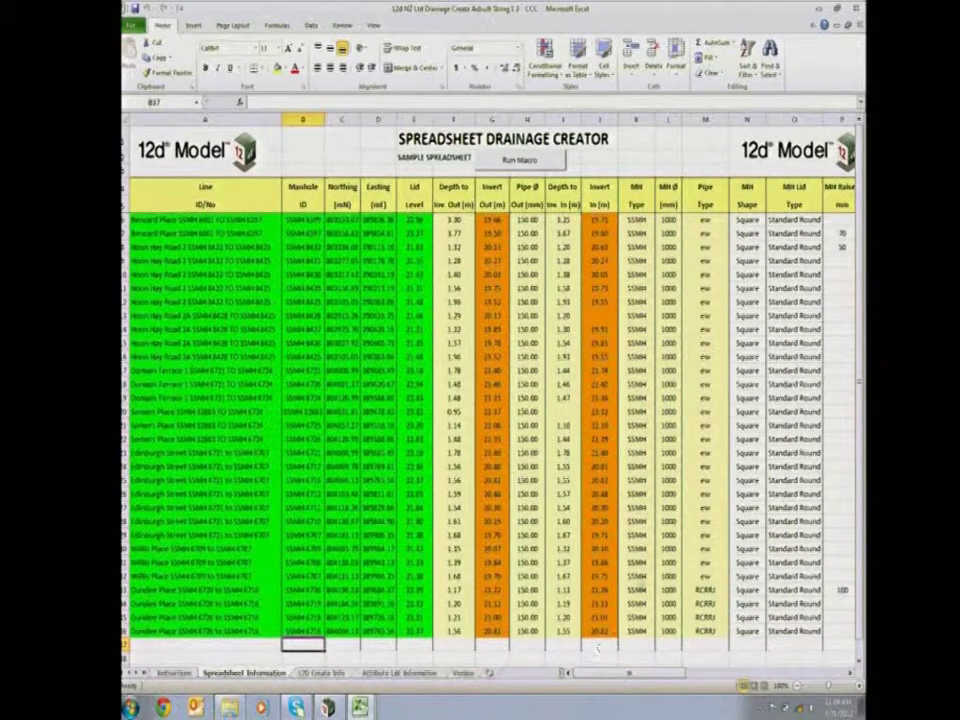
left_click(520, 160)
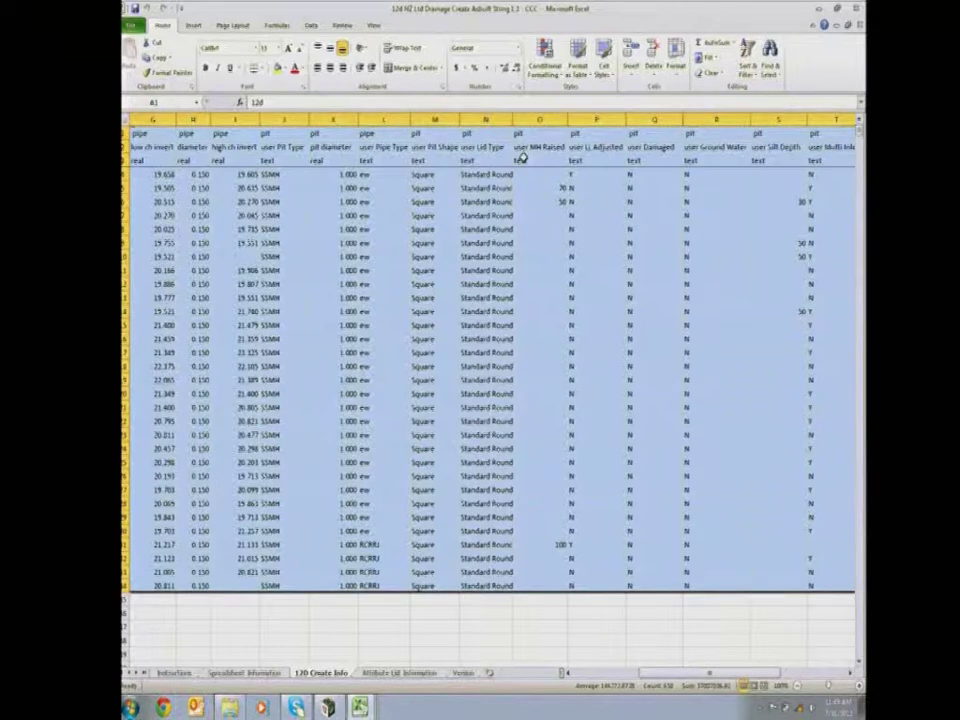
key("ctrl+c")
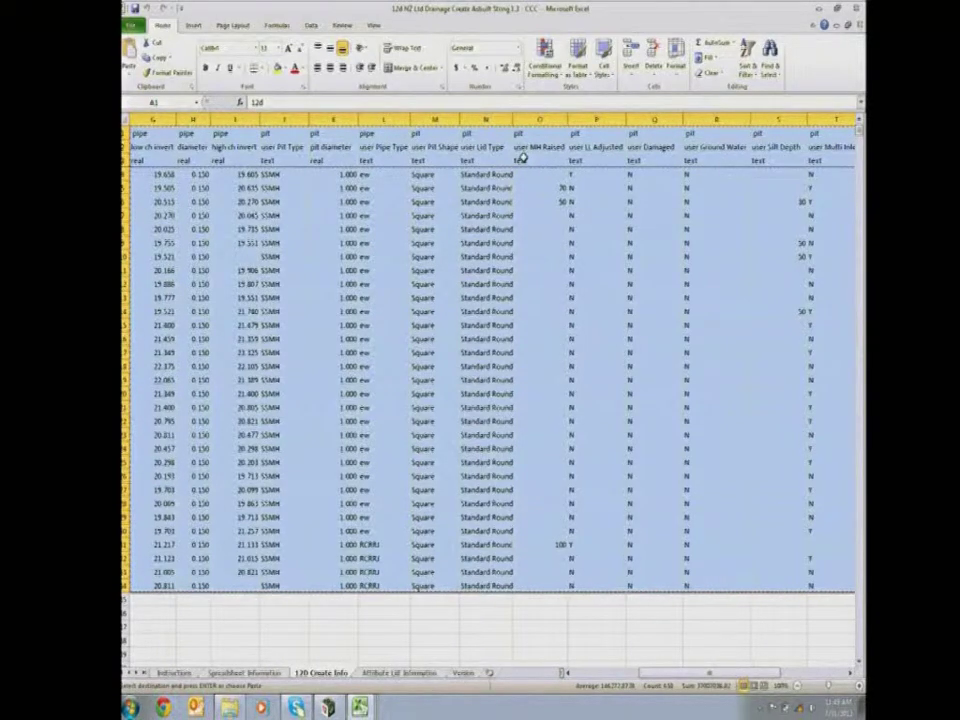
left_click(330, 670)
Step: Apply the default manhole settings from the Drainage Defaults list
left_click(328, 707)
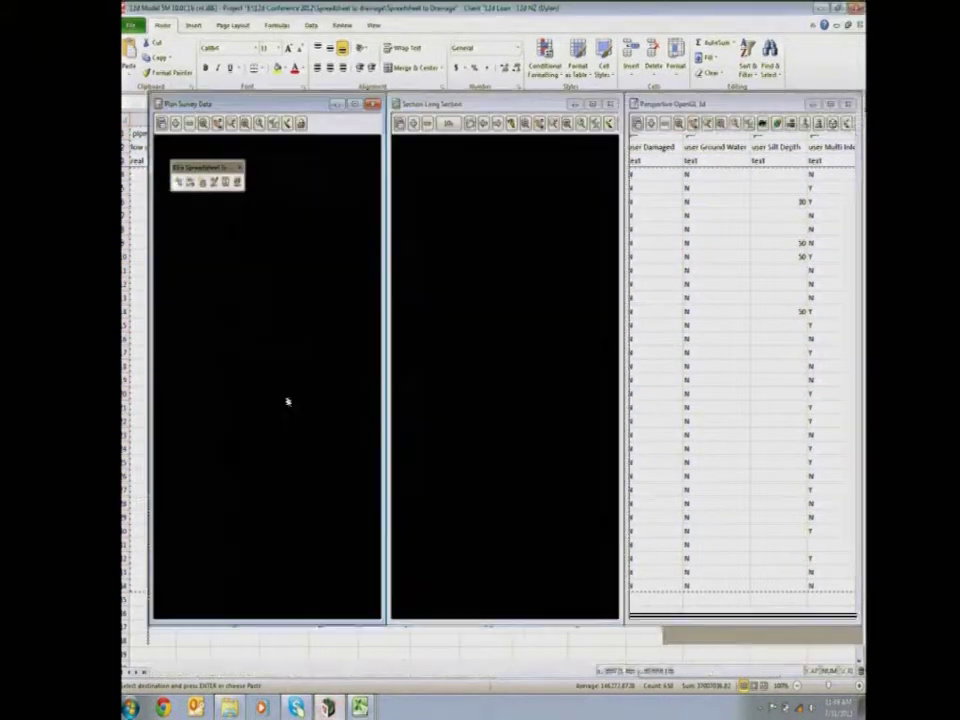
left_click(187, 181)
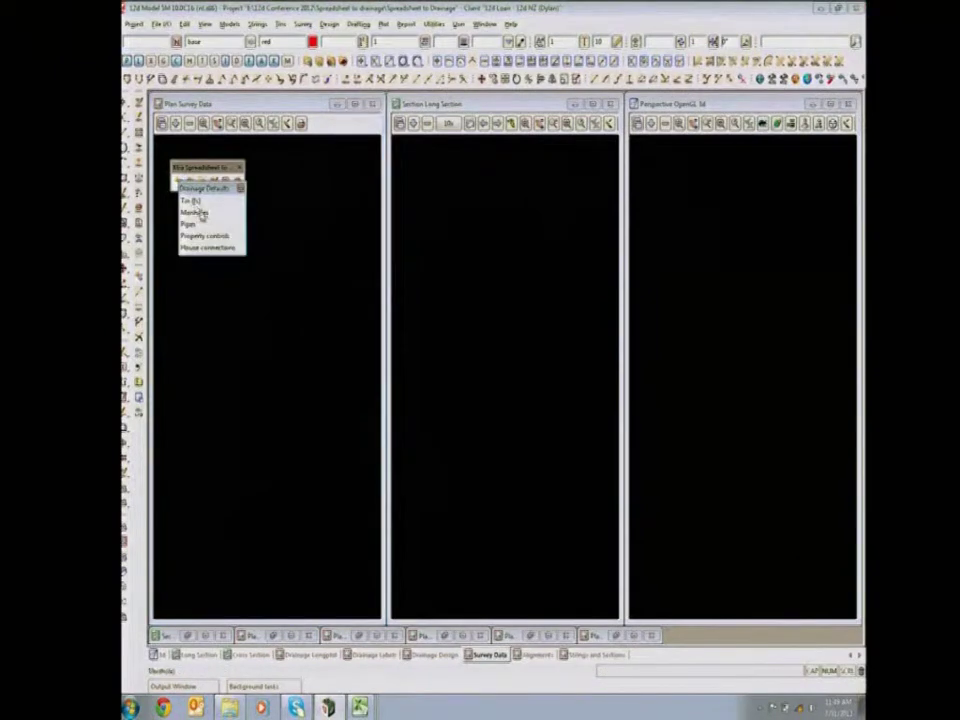
left_click(195, 212)
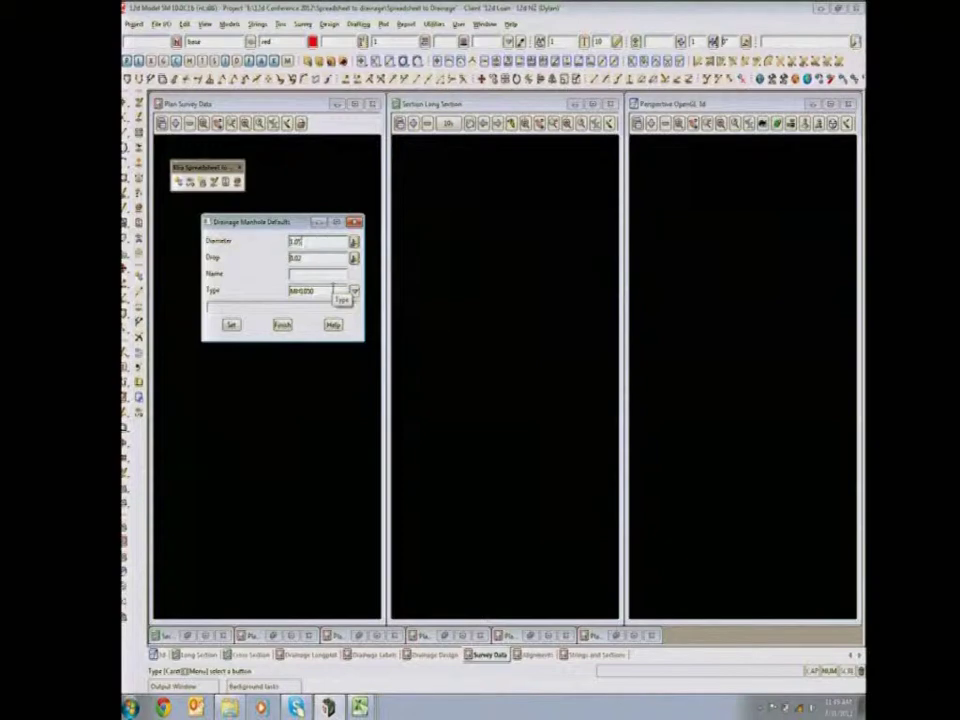
left_click(233, 325)
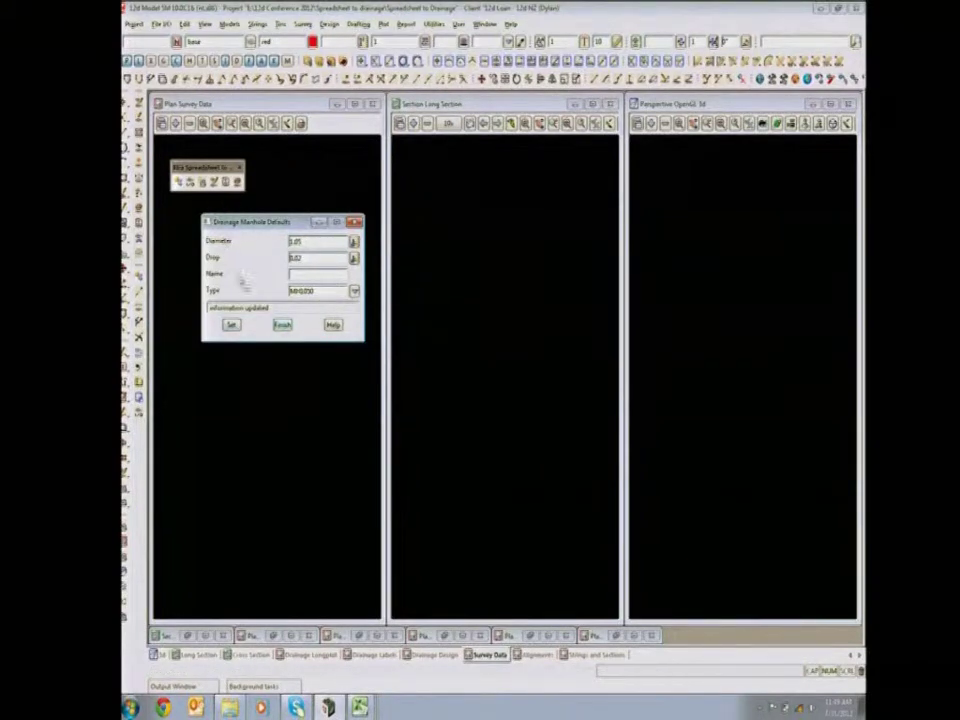
left_click(282, 325)
Step: Apply the default pipe settings from the Drainage Defaults list
left_click(178, 181)
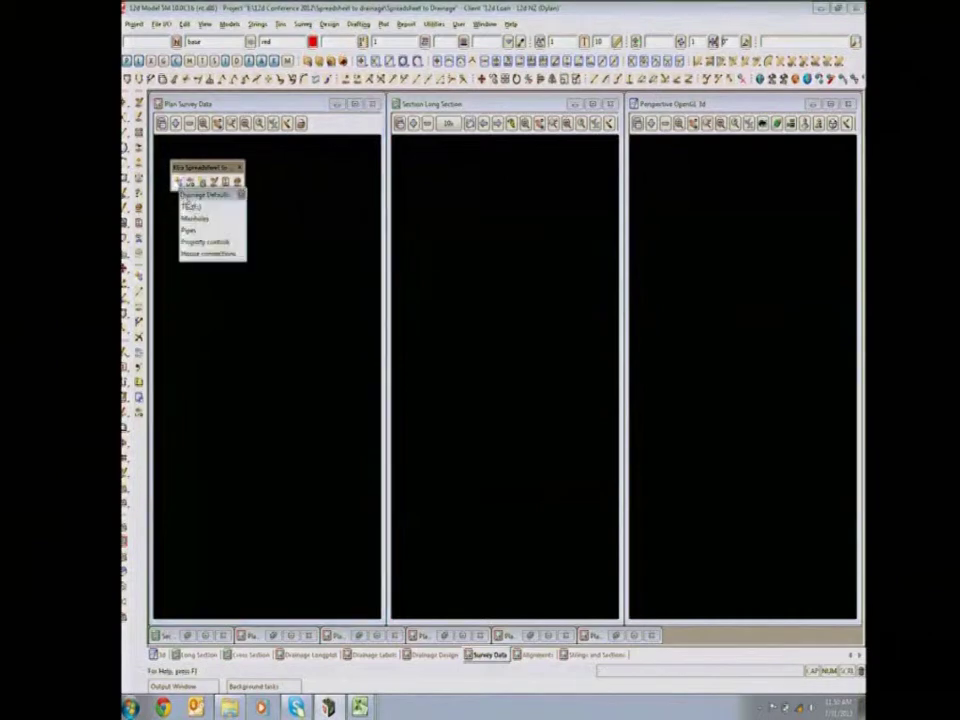
left_click(192, 230)
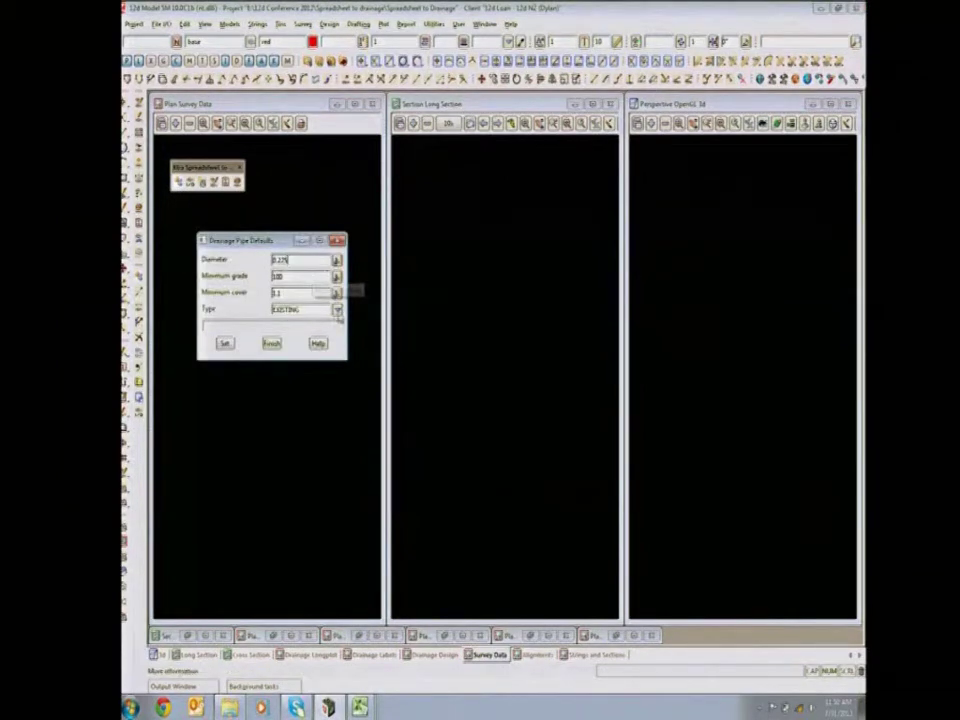
left_click(224, 343)
left_click(271, 343)
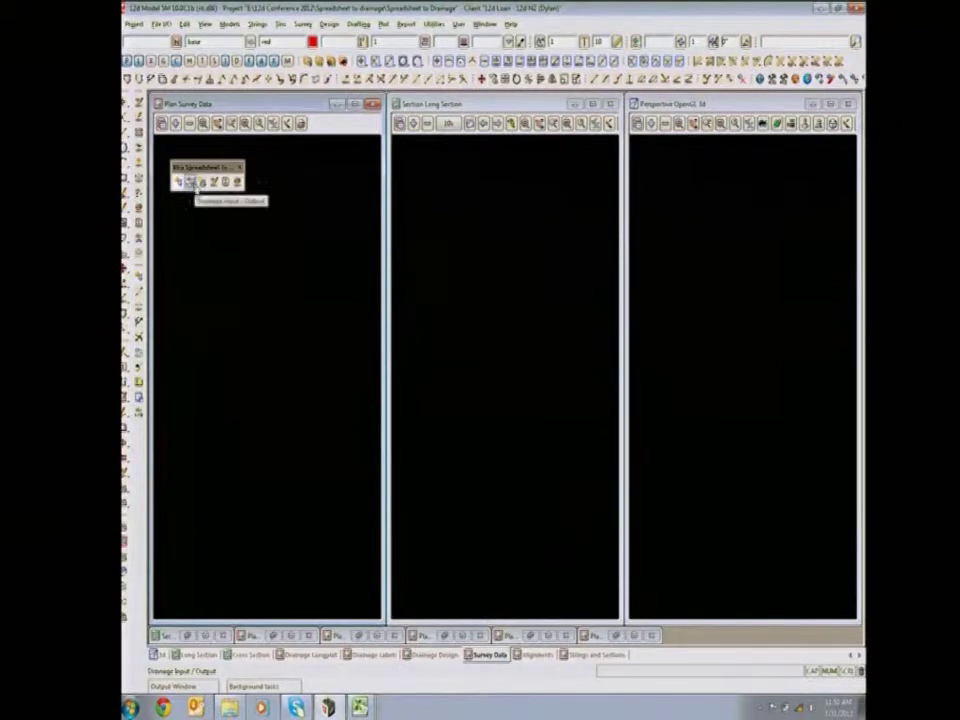
left_click(329, 23)
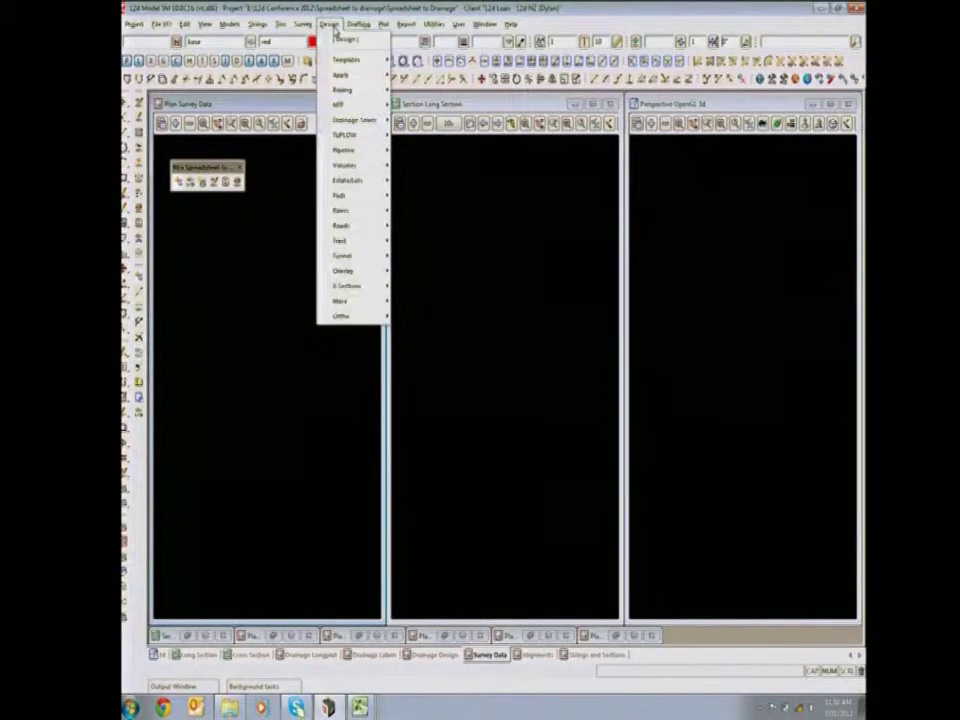
Step: Paste the clipboard spreadsheet data into the SS Asbuilt model via Drainage Sewer Version 6 Input/Output
mouse_move(355, 120)
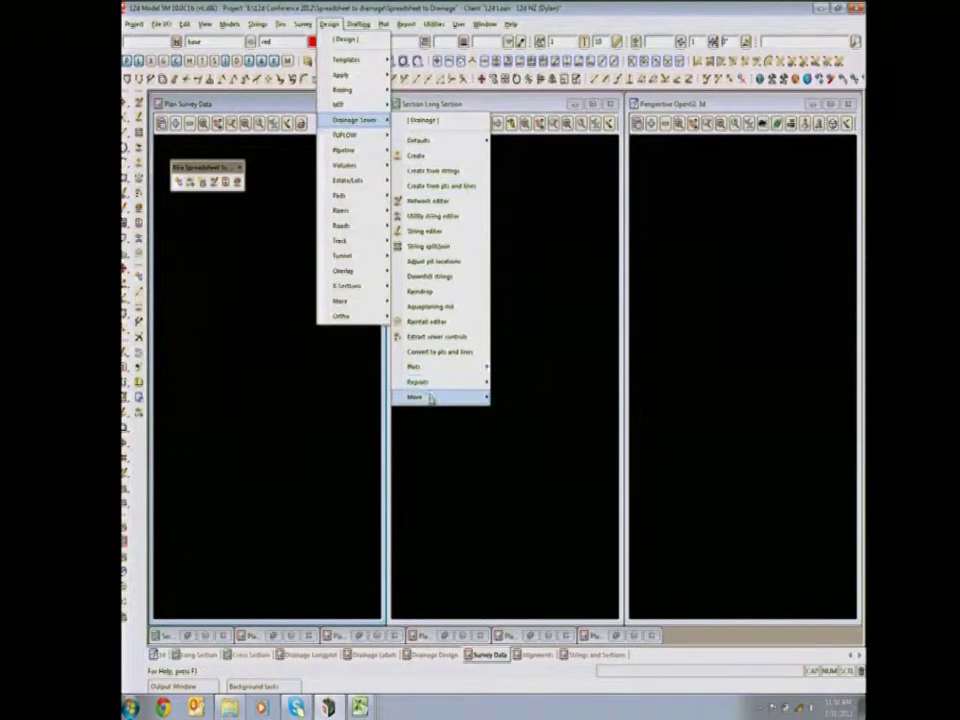
mouse_move(425, 397)
mouse_move(540, 659)
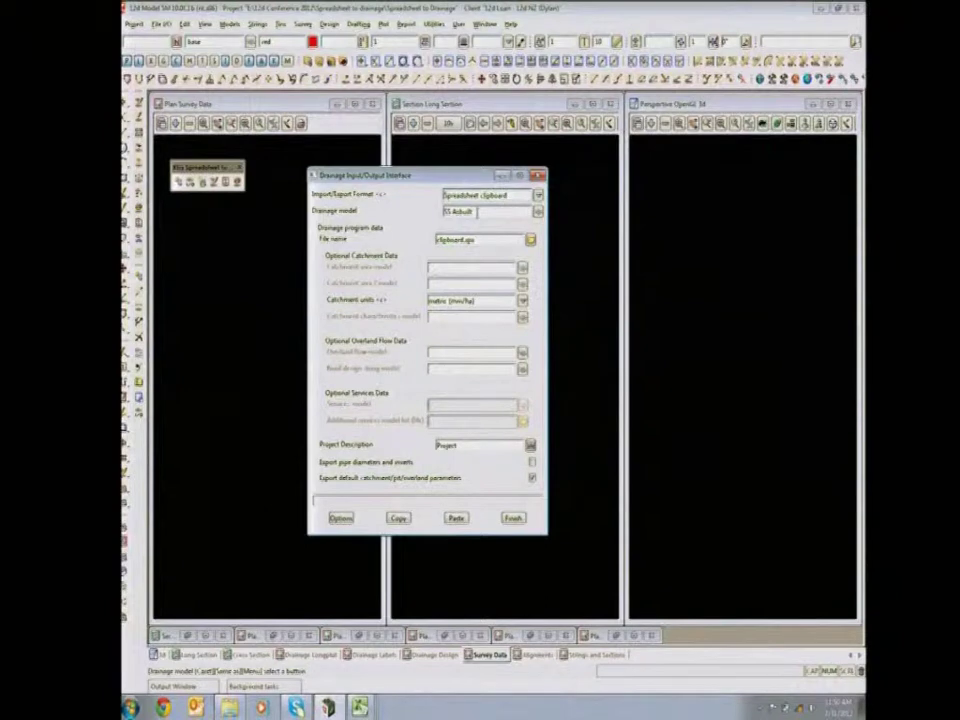
left_click(455, 518)
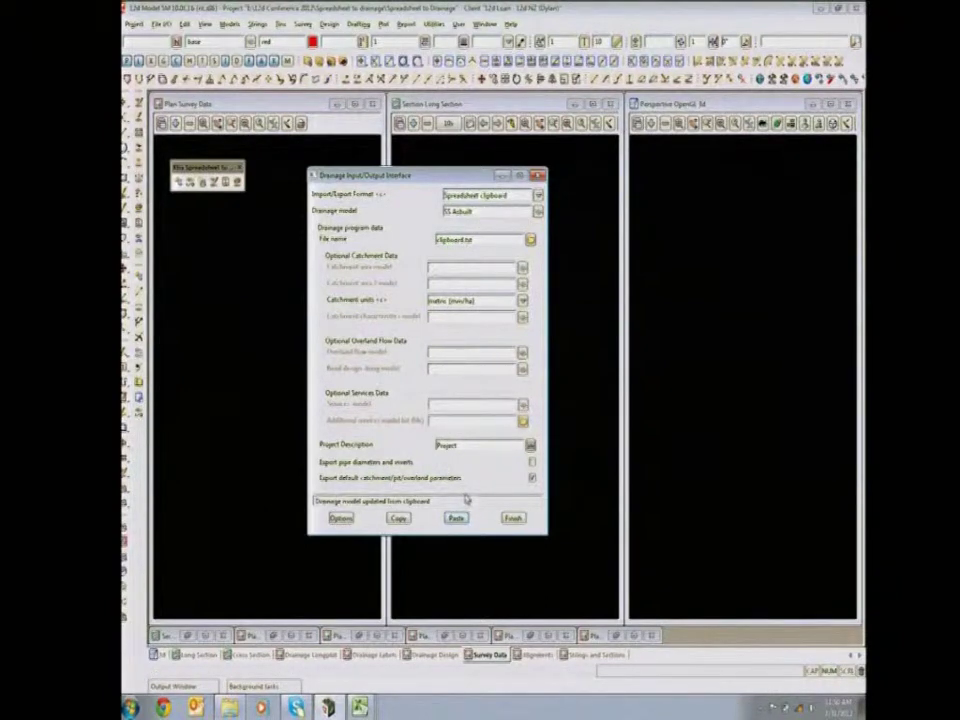
left_click(512, 518)
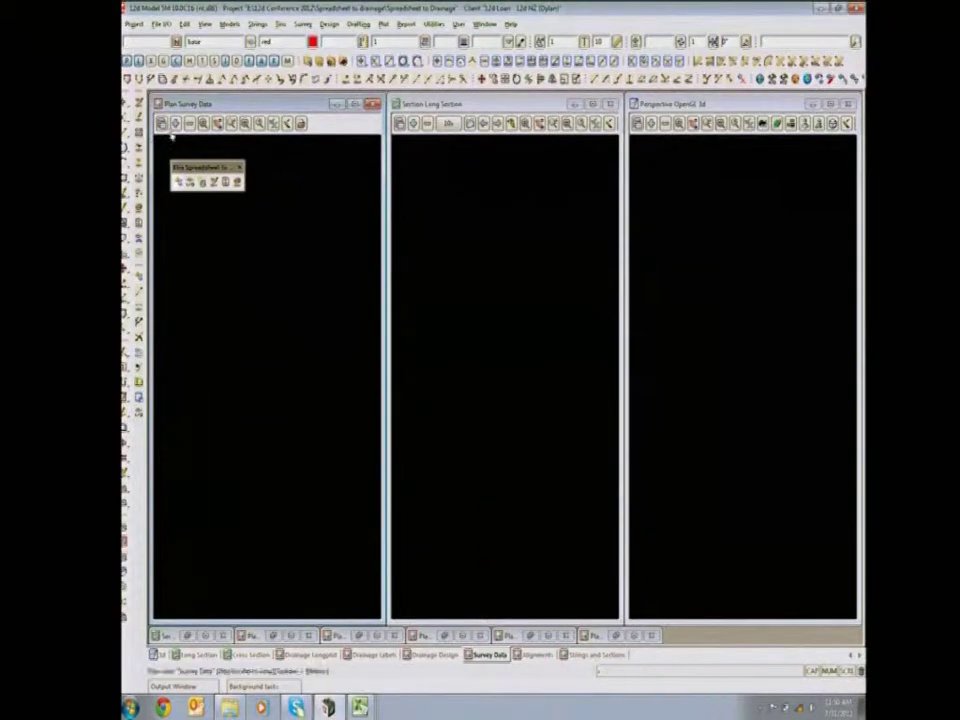
left_click(175, 123)
Step: Show SS Asbuilt in plan and profile the Edinburgh Street drainage line in the section view
left_click(190, 157)
left_click(208, 249)
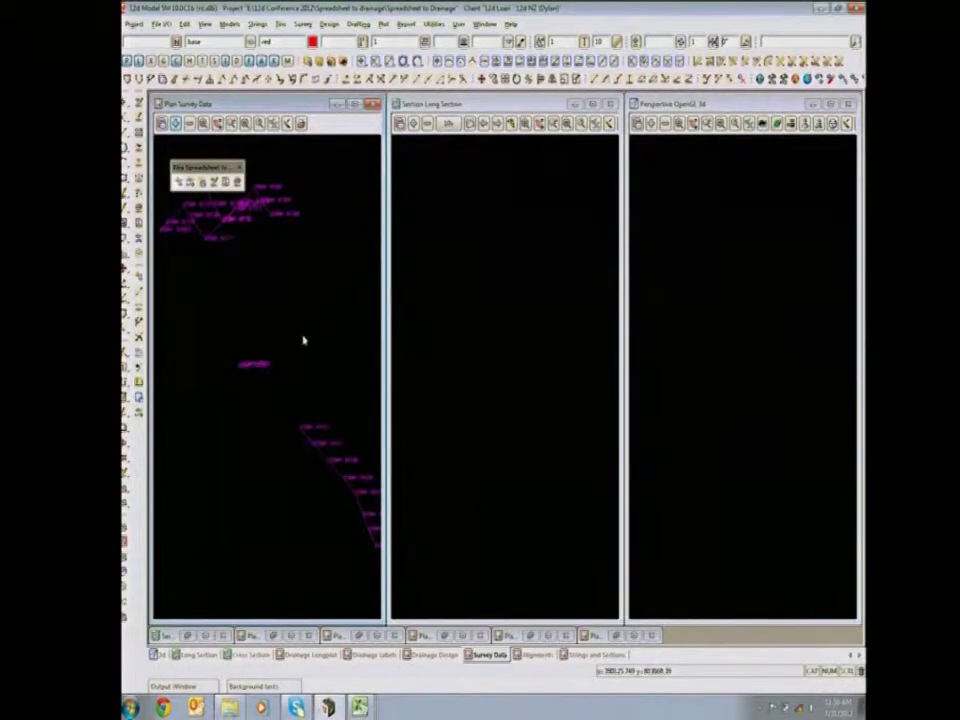
left_click(470, 123)
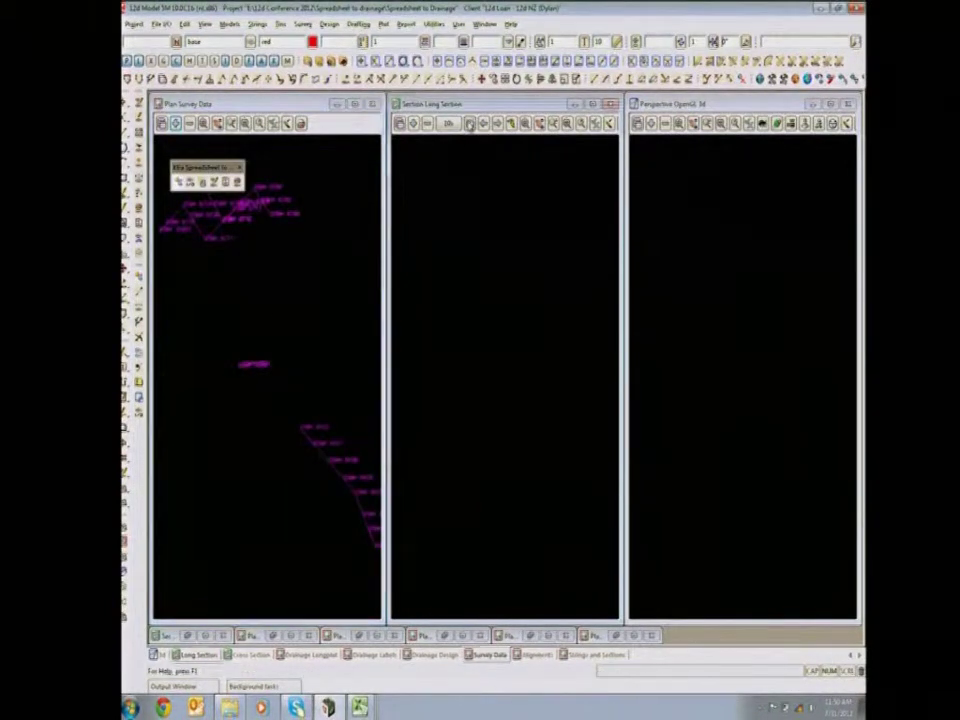
left_click(241, 207)
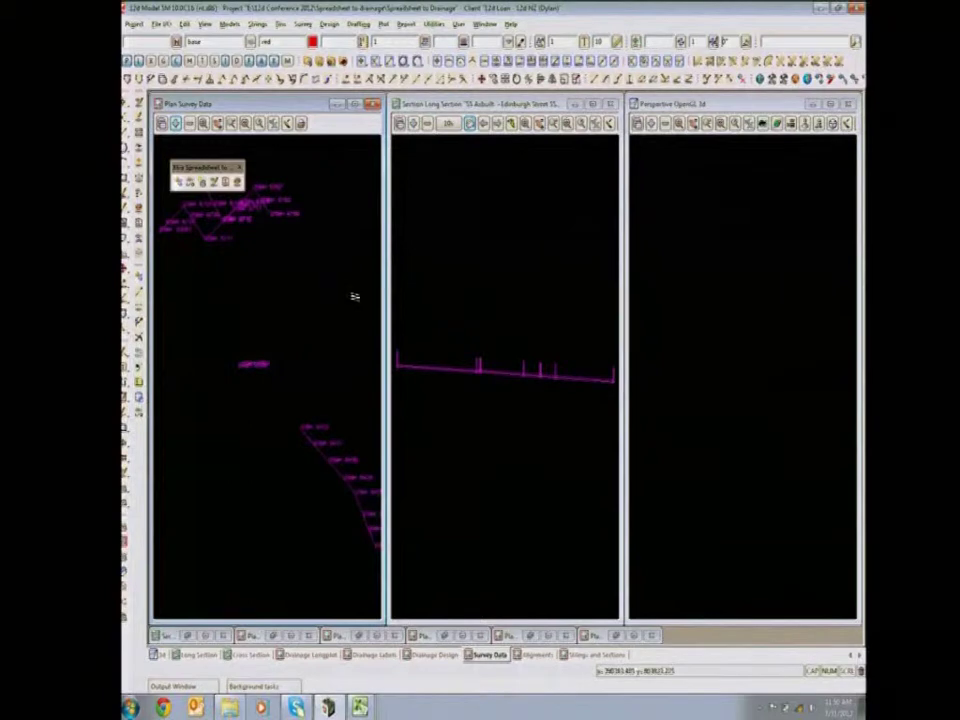
Step: Inspect the pit attributes of the profiled Edinburgh Street line
left_click_drag(467, 311, 597, 256)
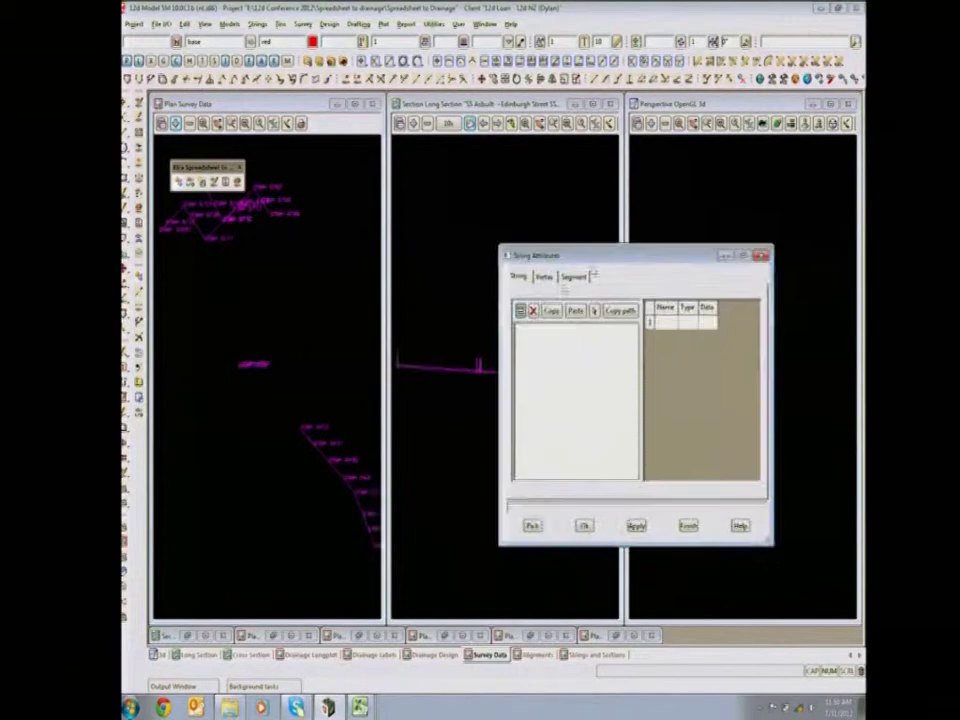
left_click(471, 376)
left_click(471, 376)
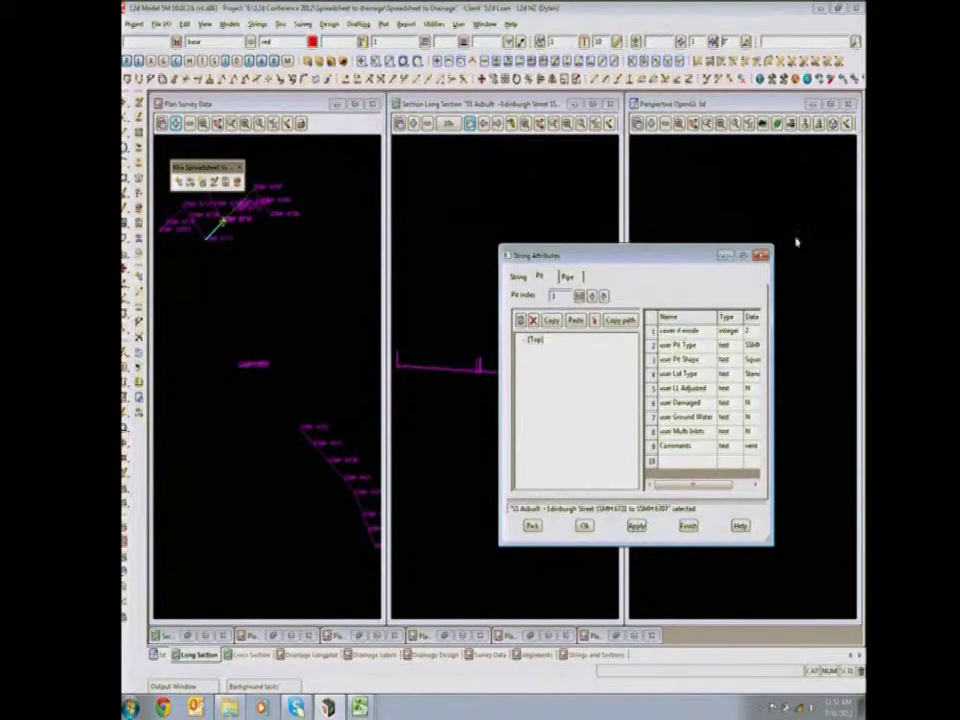
left_click(760, 256)
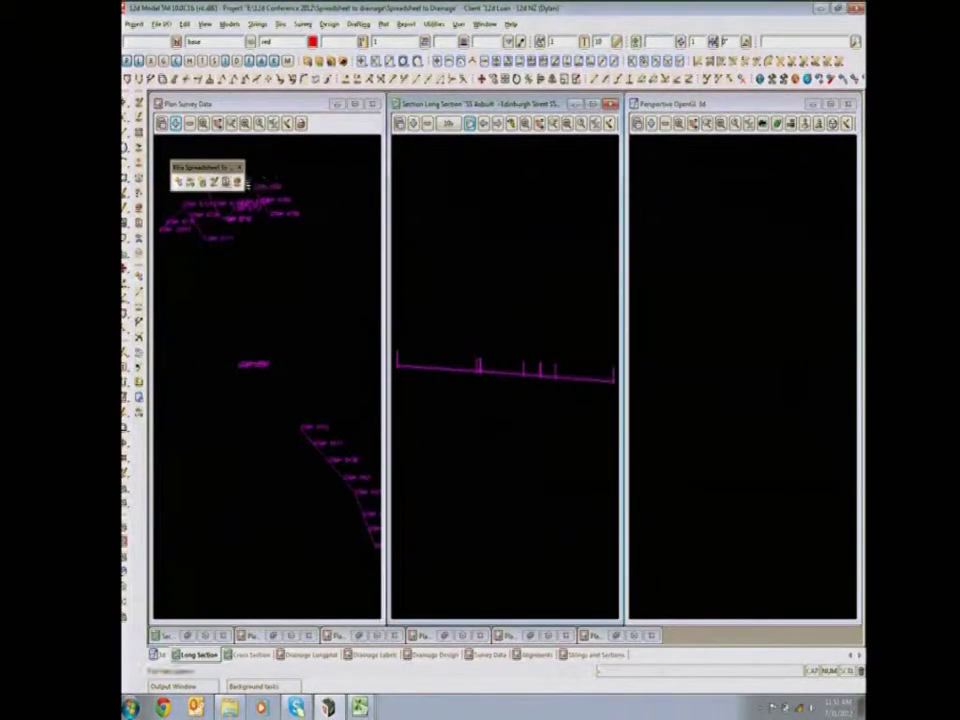
Step: Triangulate the SS Asbuilt model data into the Ground tin
left_click(190, 182)
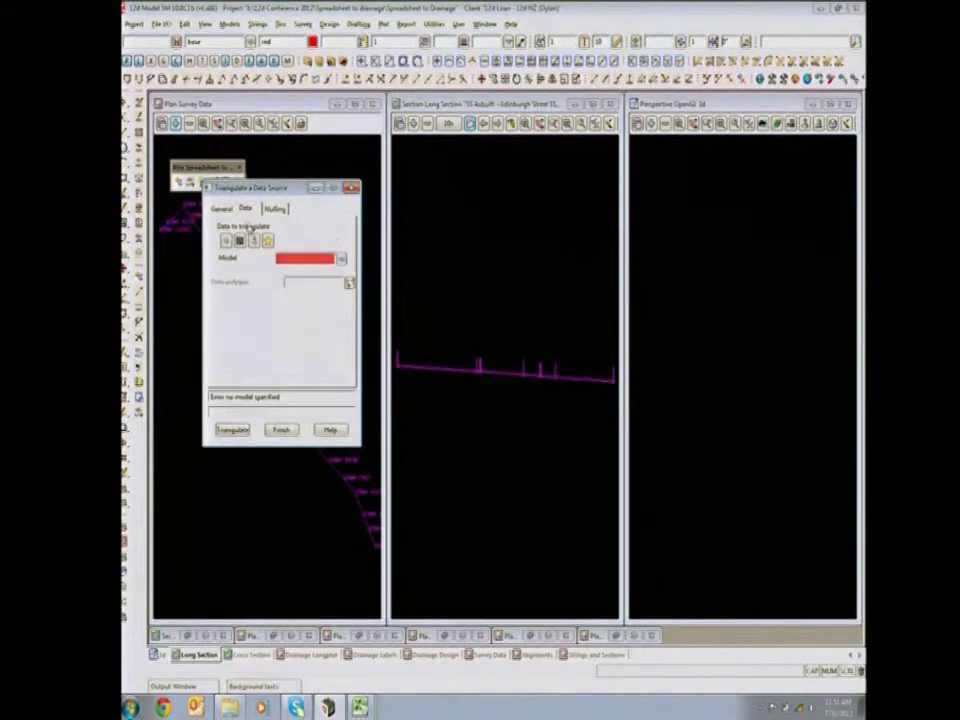
left_click(221, 208)
left_click(341, 260)
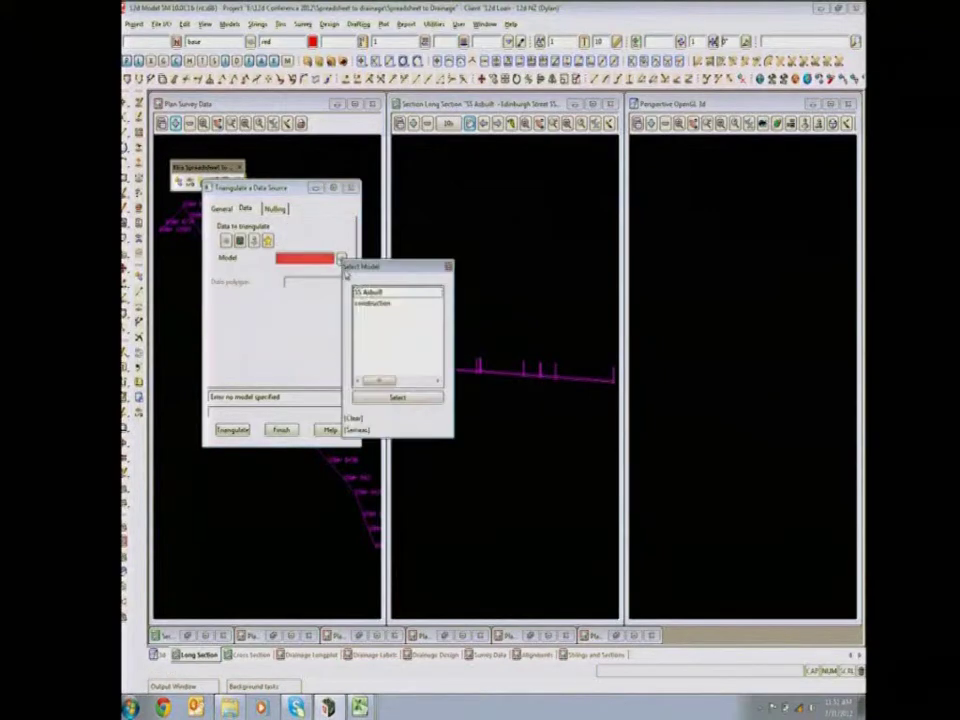
left_click(371, 290)
left_click(233, 430)
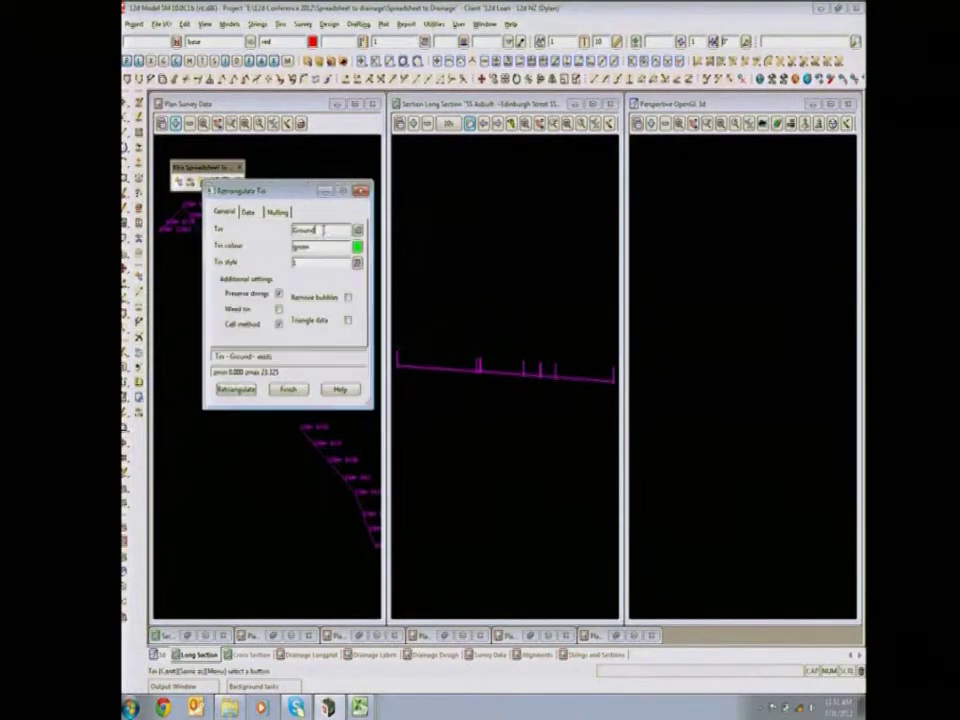
left_click(299, 390)
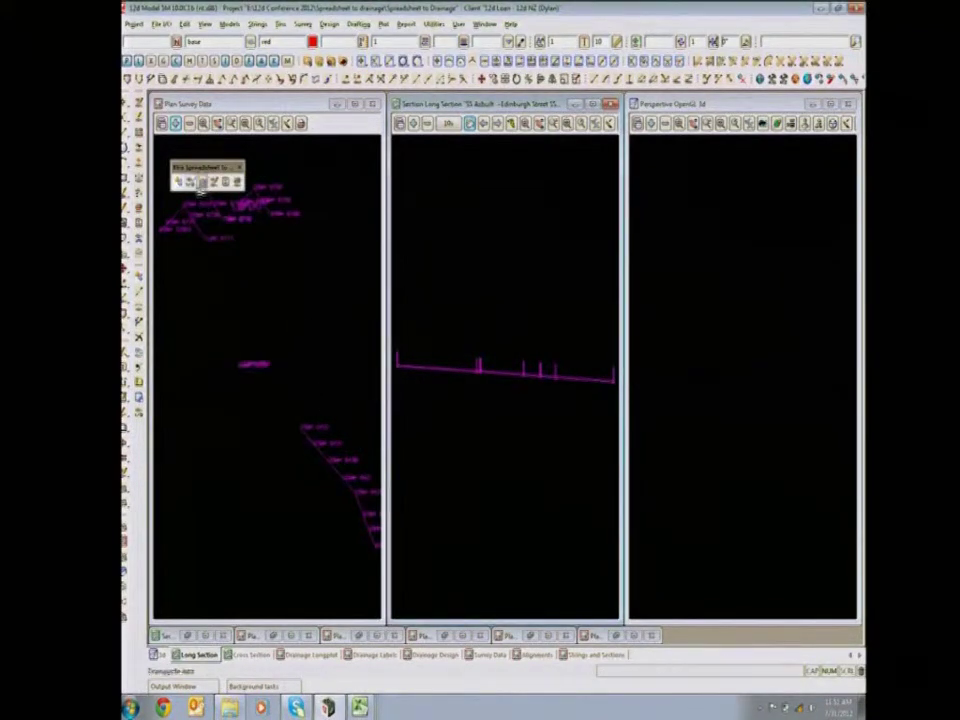
Step: Load the SS Asbuilt drainage string into the Drainage Network Editor
left_click(237, 181)
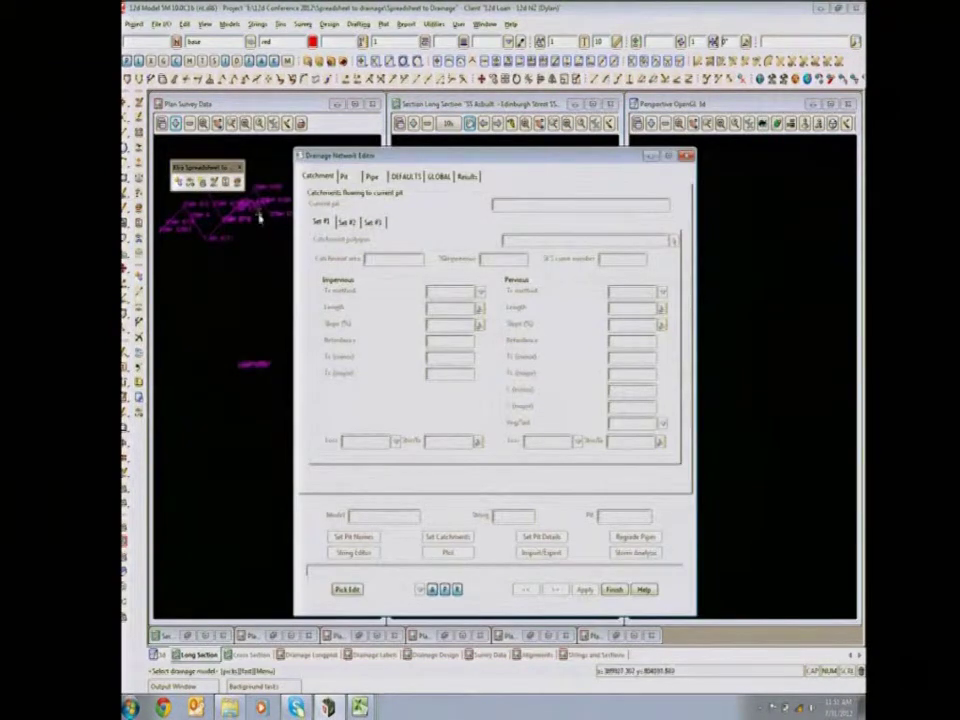
left_click(262, 215)
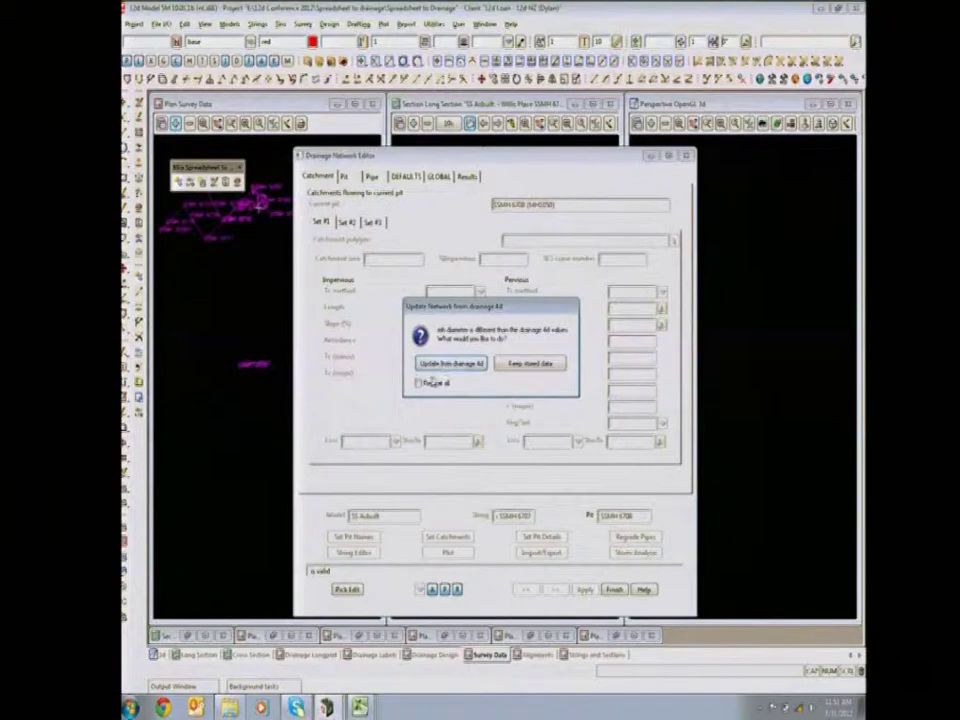
left_click(505, 366)
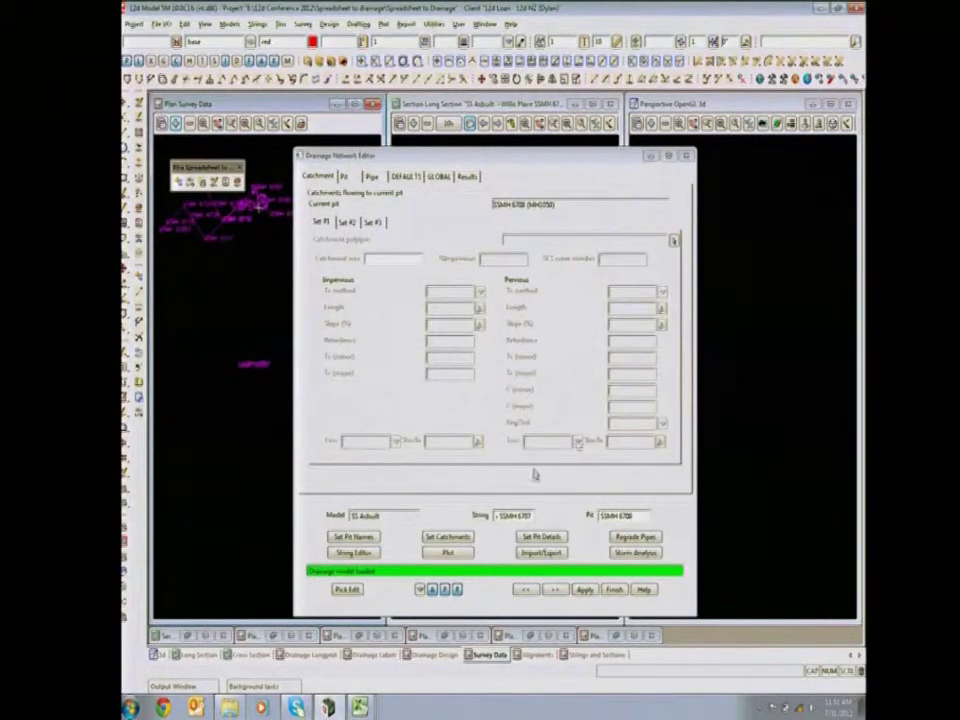
Step: Set both the finished surface and natural surface tins to Ground in the GLOBAL settings
left_click(555, 539)
left_click(664, 235)
left_click(689, 269)
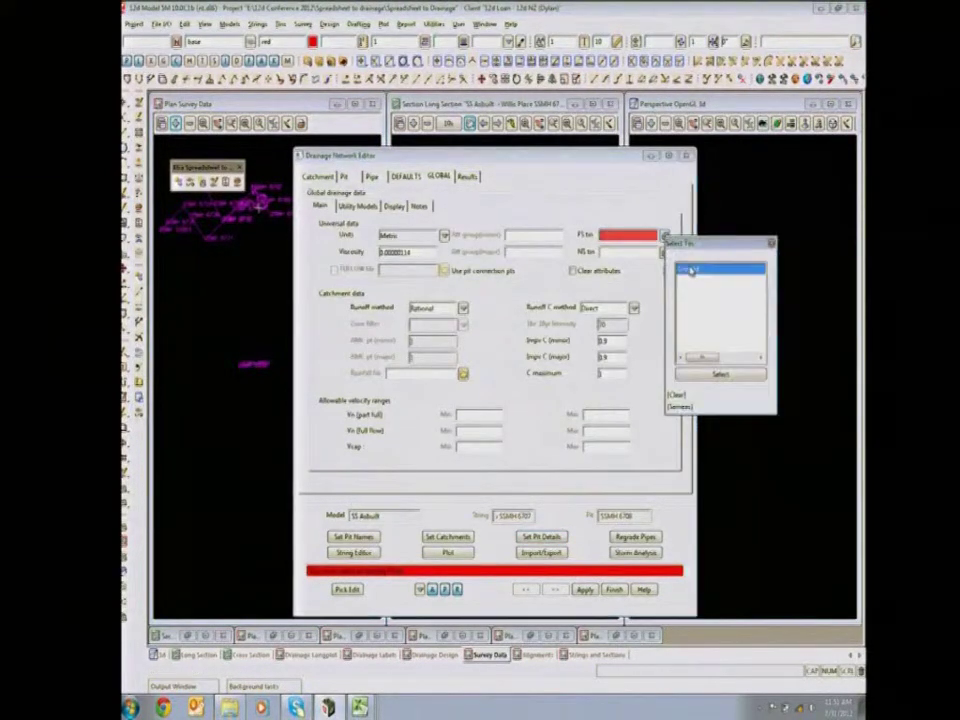
left_click(689, 269)
left_click(664, 252)
double_click(687, 287)
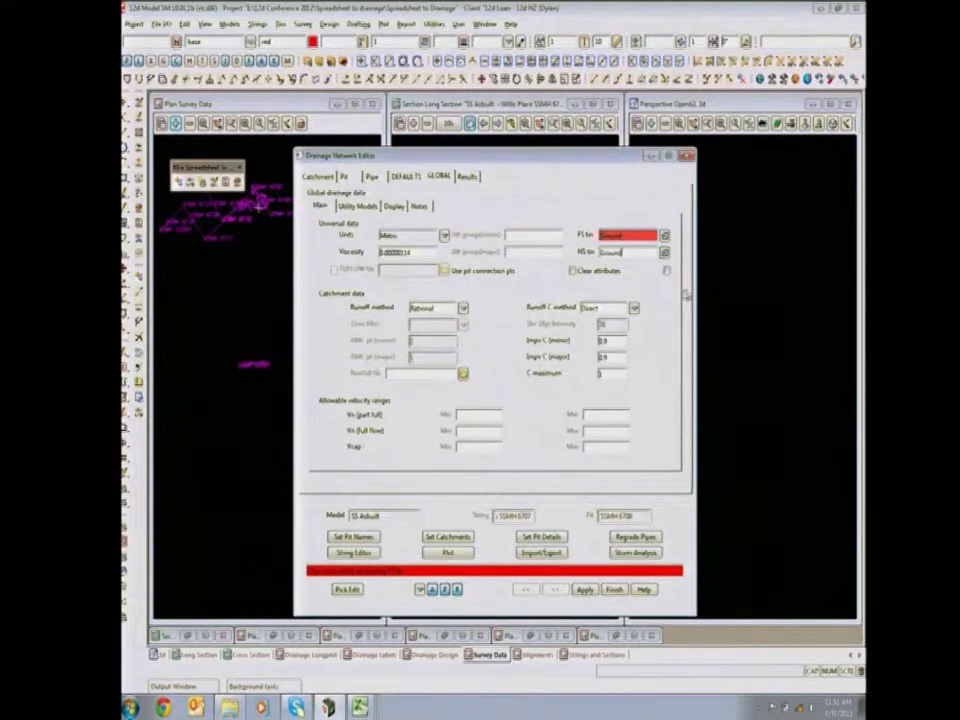
Step: Run Set Pit Details, confirming and keeping the stored pit data
left_click(537, 537)
left_click(474, 384)
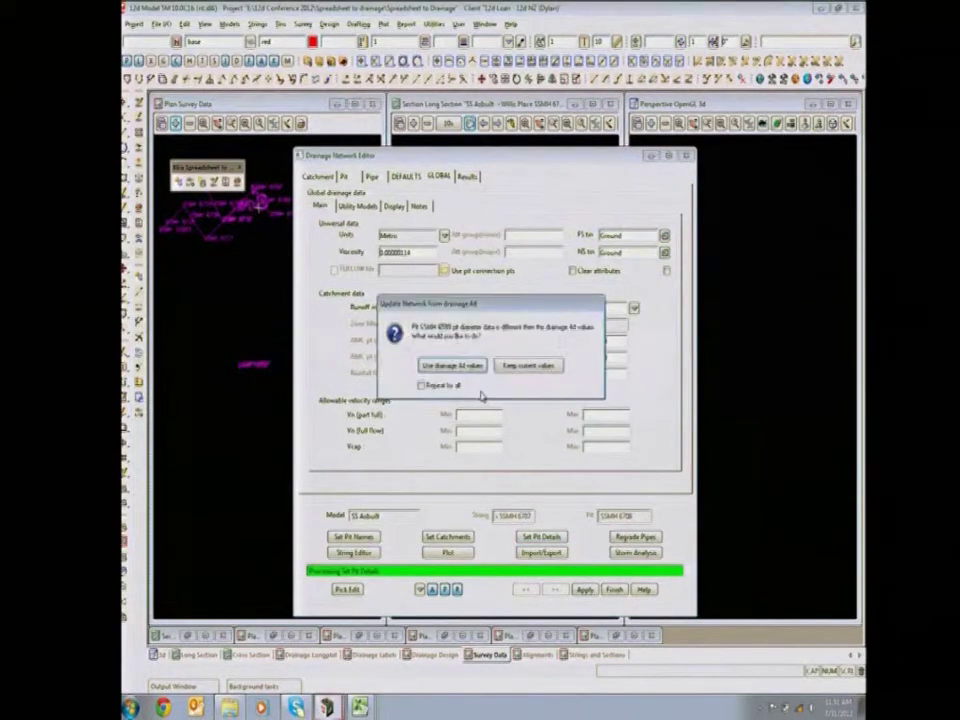
left_click(504, 367)
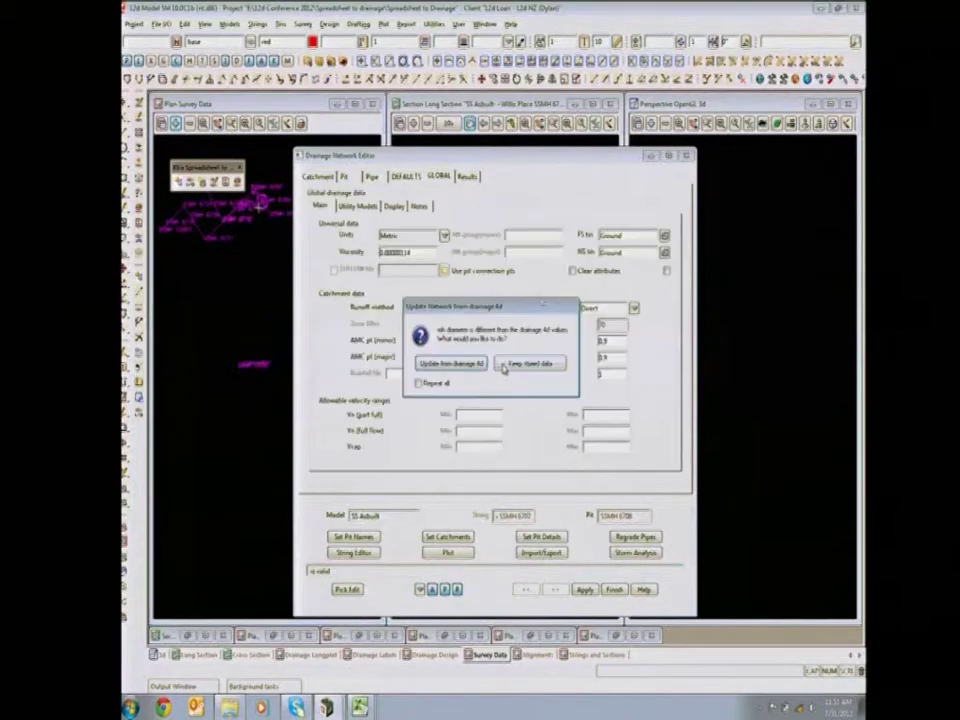
left_click(506, 365)
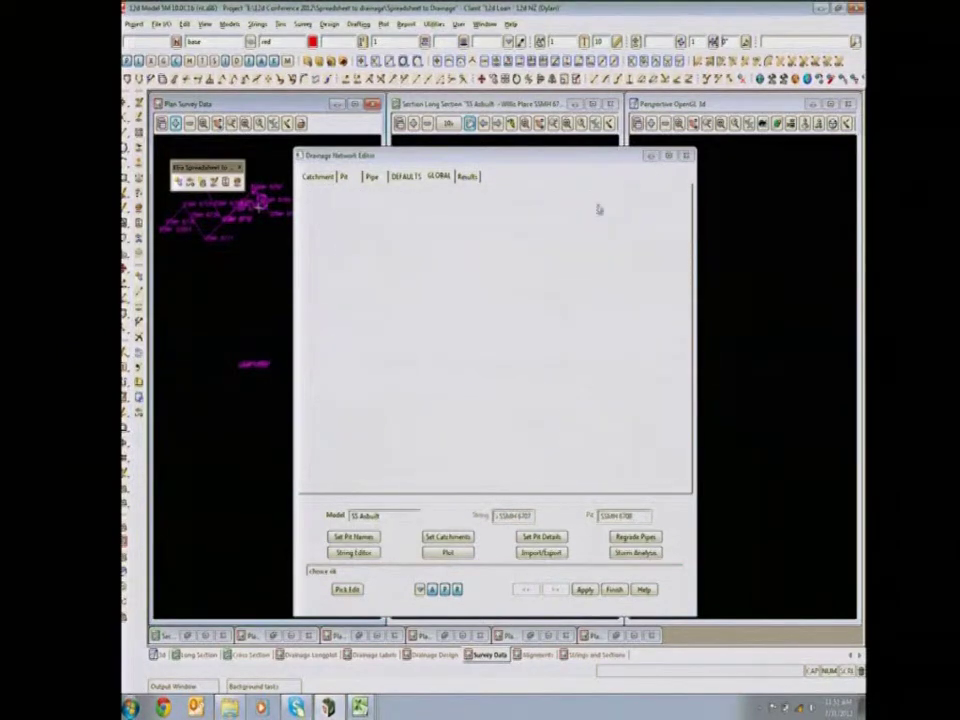
Step: Inspect the Willis Place string's Pit attributes in an enlarged window, then reposition the editor
left_click(650, 157)
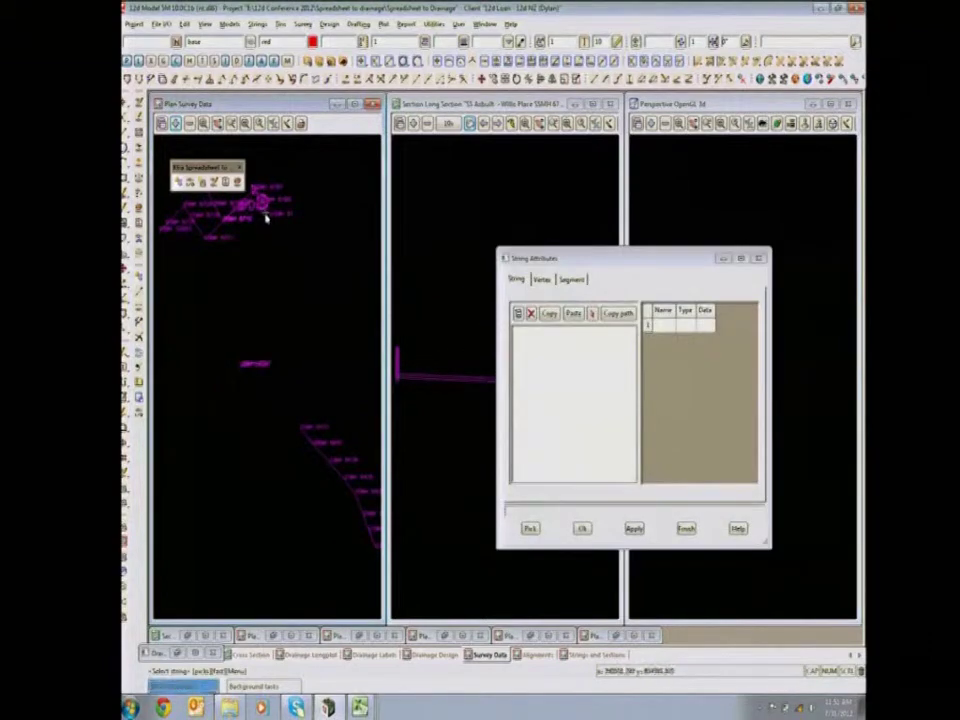
left_click(262, 206)
left_click(534, 283)
left_click_drag(552, 259, 485, 153)
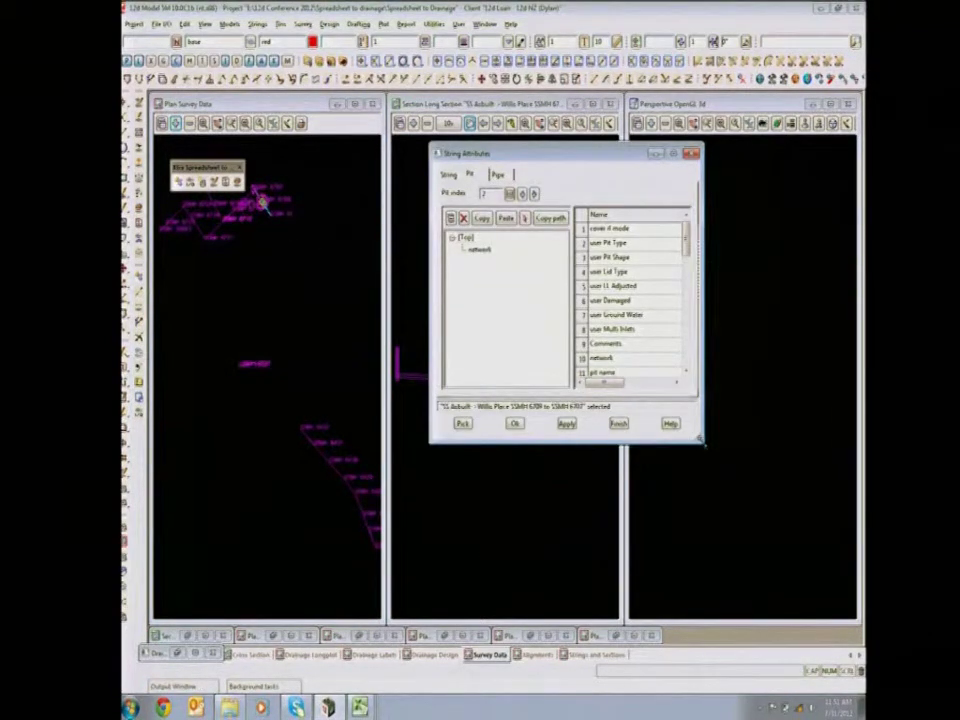
left_click_drag(696, 440, 834, 559)
left_click_drag(817, 342, 817, 369)
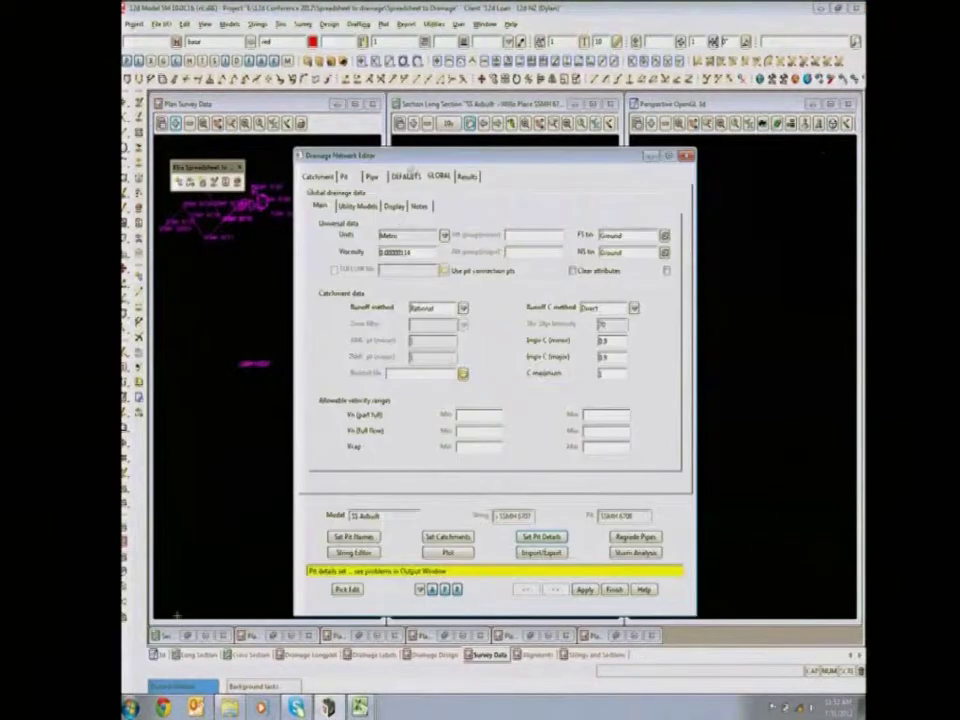
left_click_drag(430, 157, 500, 97)
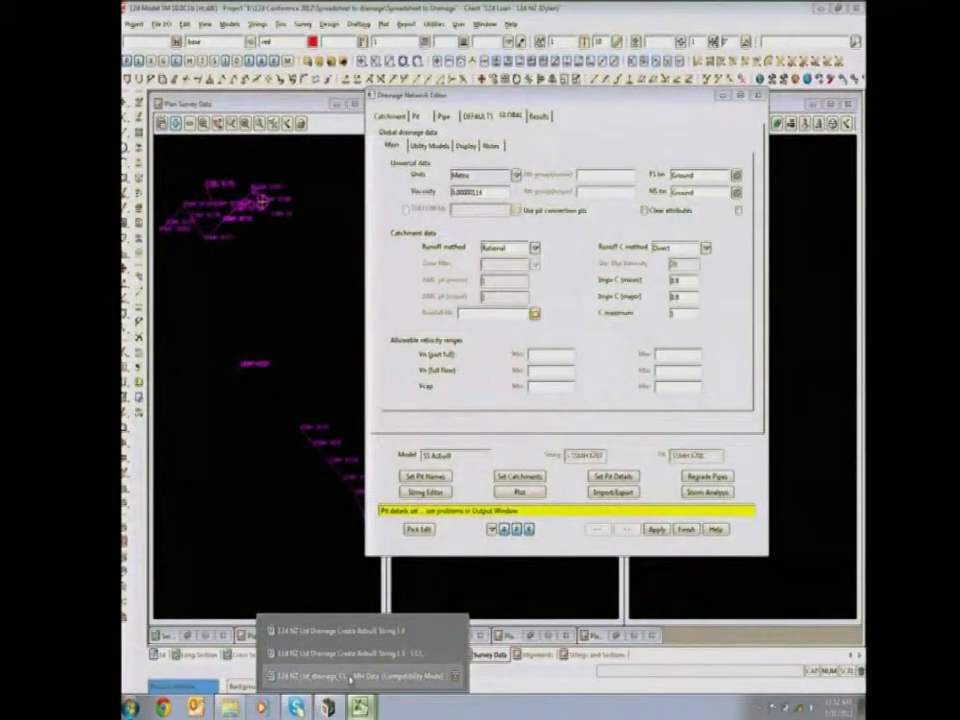
Step: Check the empty Excel manhole data sheet, then open 12d Model's drainage network Import/Export settings
left_click(350, 677)
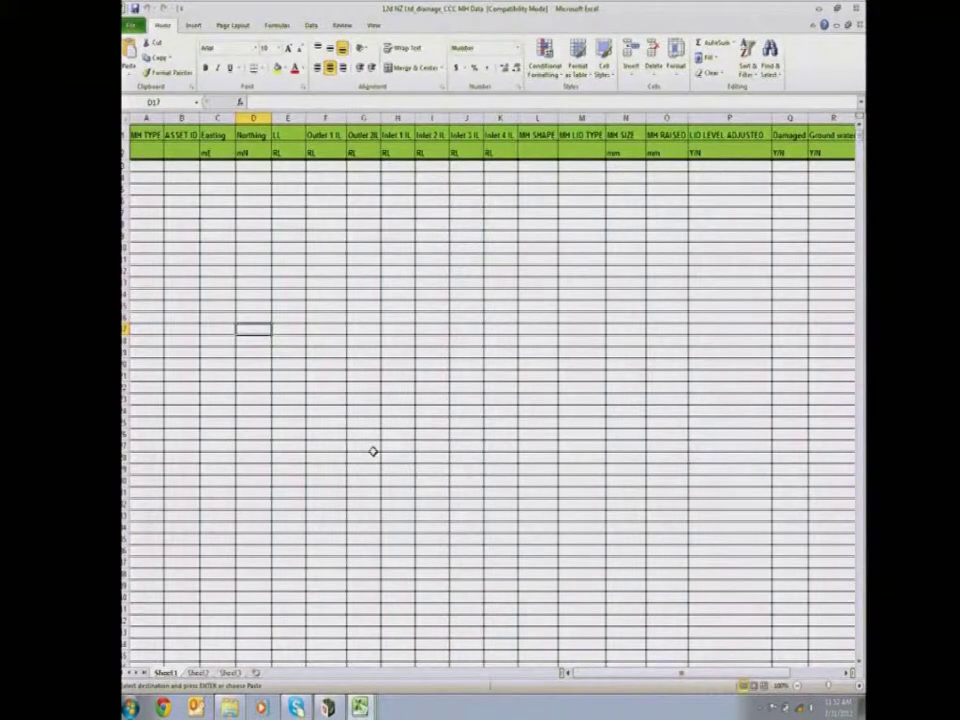
key("alt+Tab")
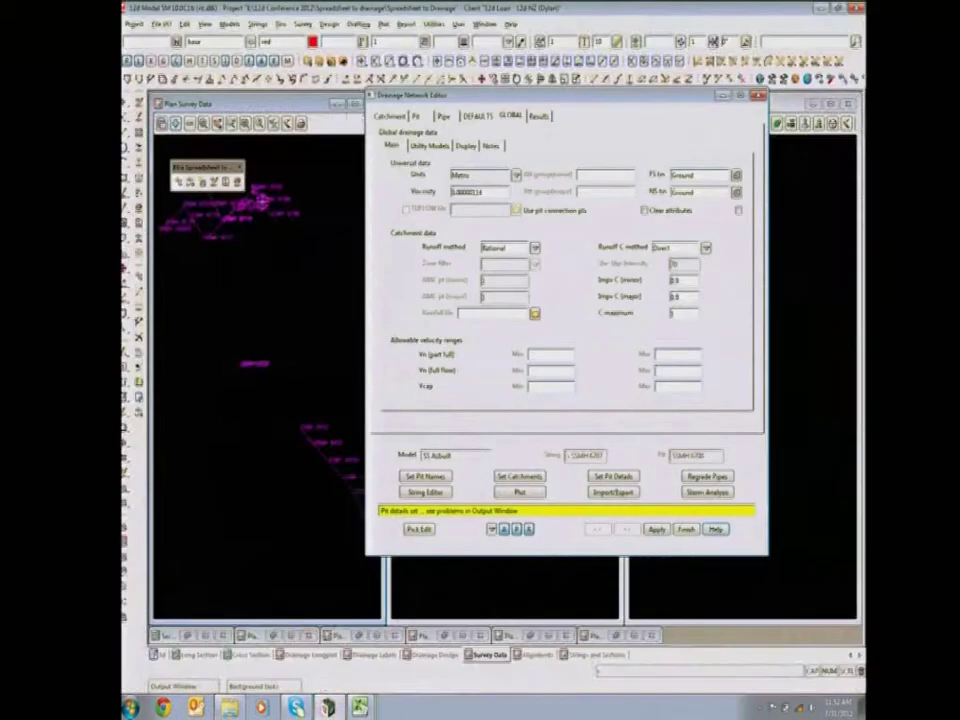
left_click(610, 494)
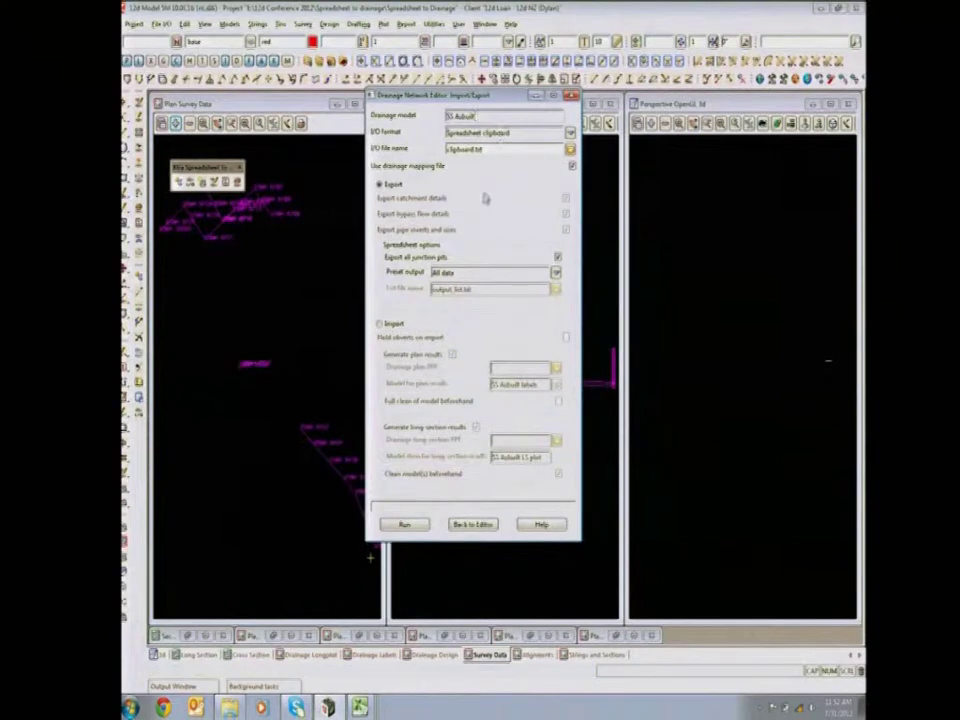
Step: Export SS Asbuilt to the clipboard with the Customised list file preset and the drainage list file, confirming the pit data update
left_click(556, 273)
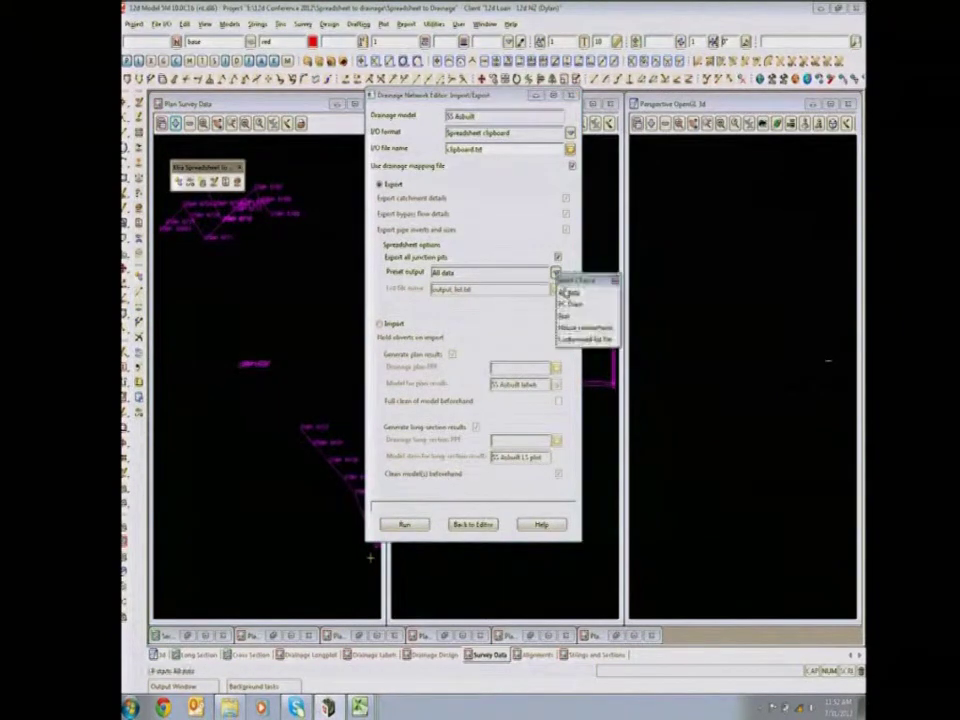
left_click(594, 339)
left_click(555, 289)
double_click(581, 325)
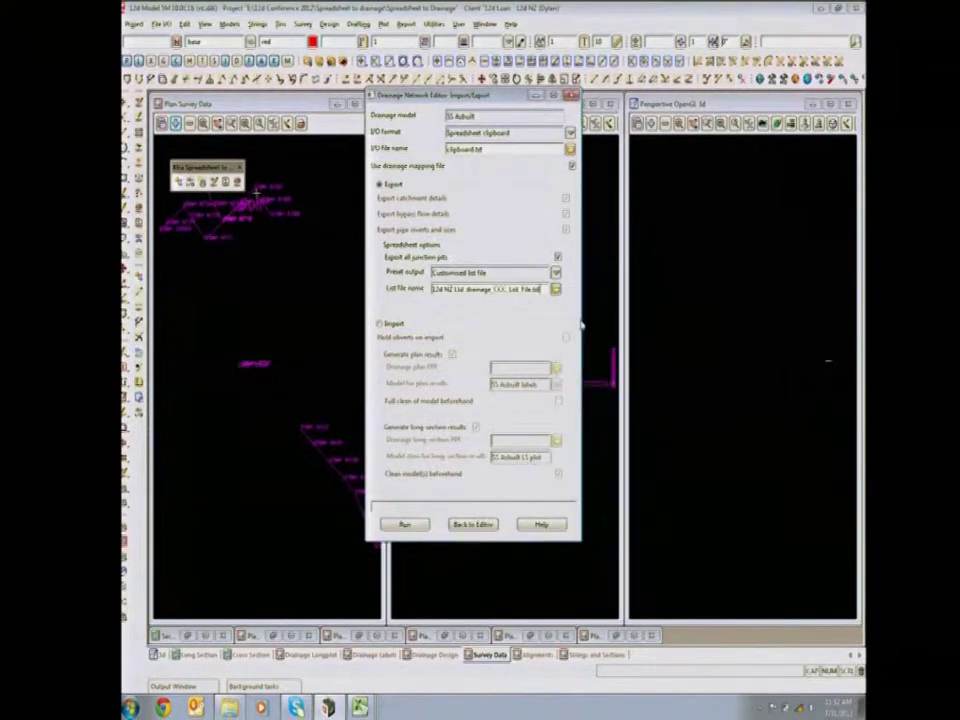
left_click(404, 526)
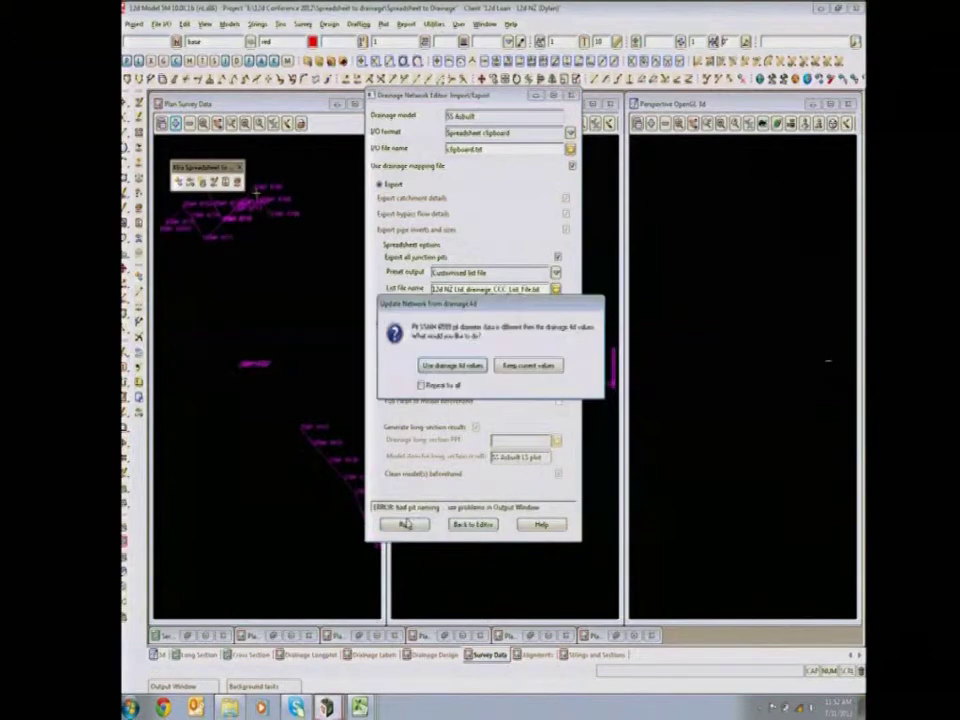
left_click(508, 367)
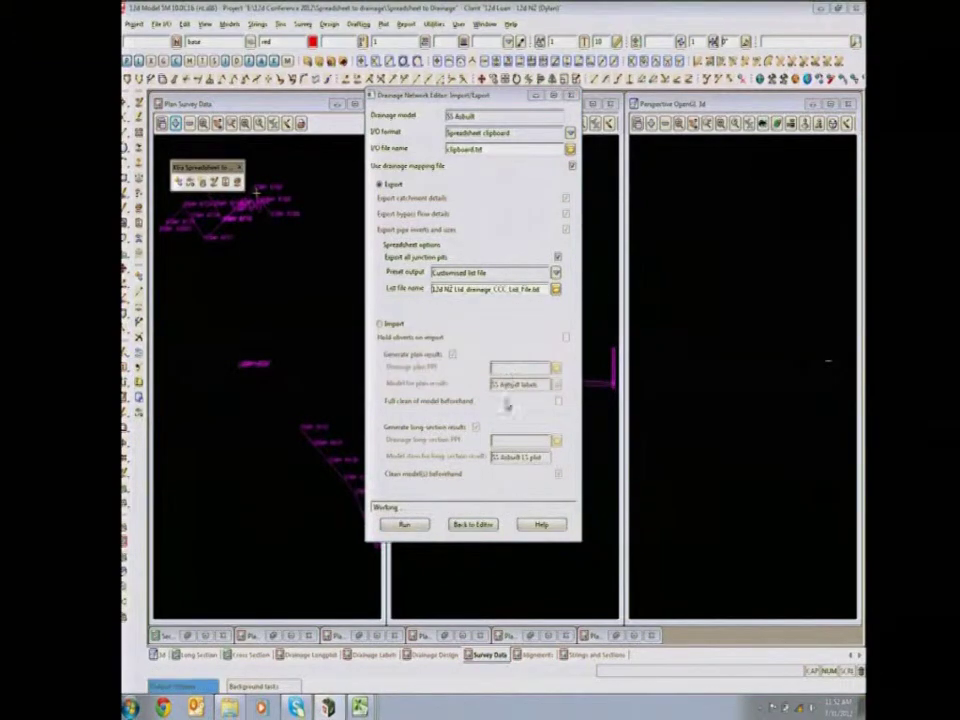
Step: Paste the exported SS Asbuilt manhole rows into the Excel sheet starting at cell A3
mouse_move(359, 707)
left_click(361, 679)
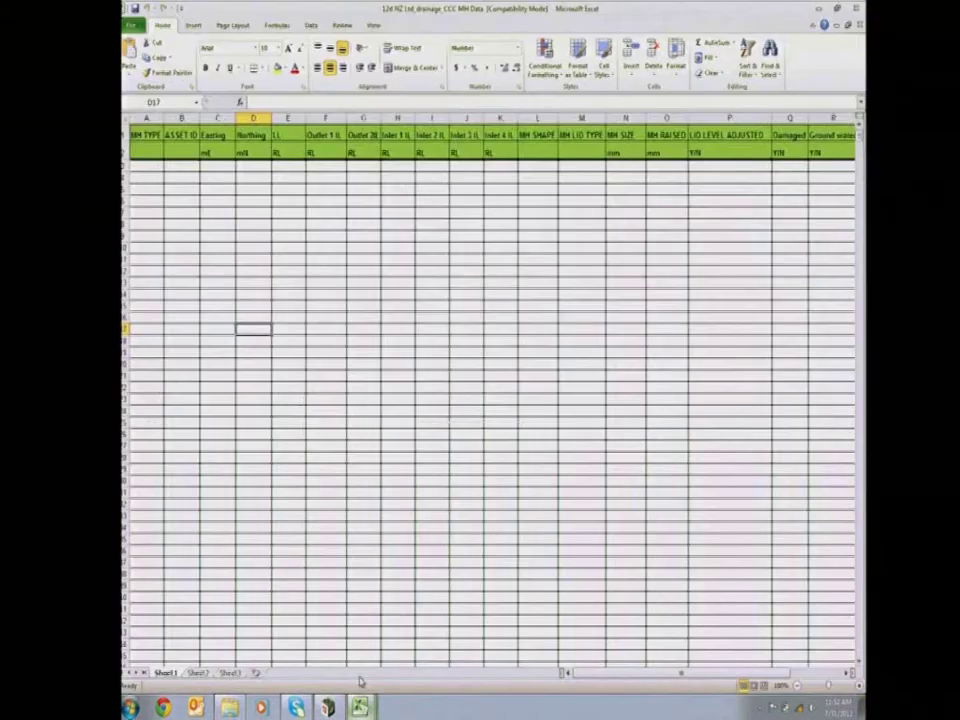
left_click(147, 170)
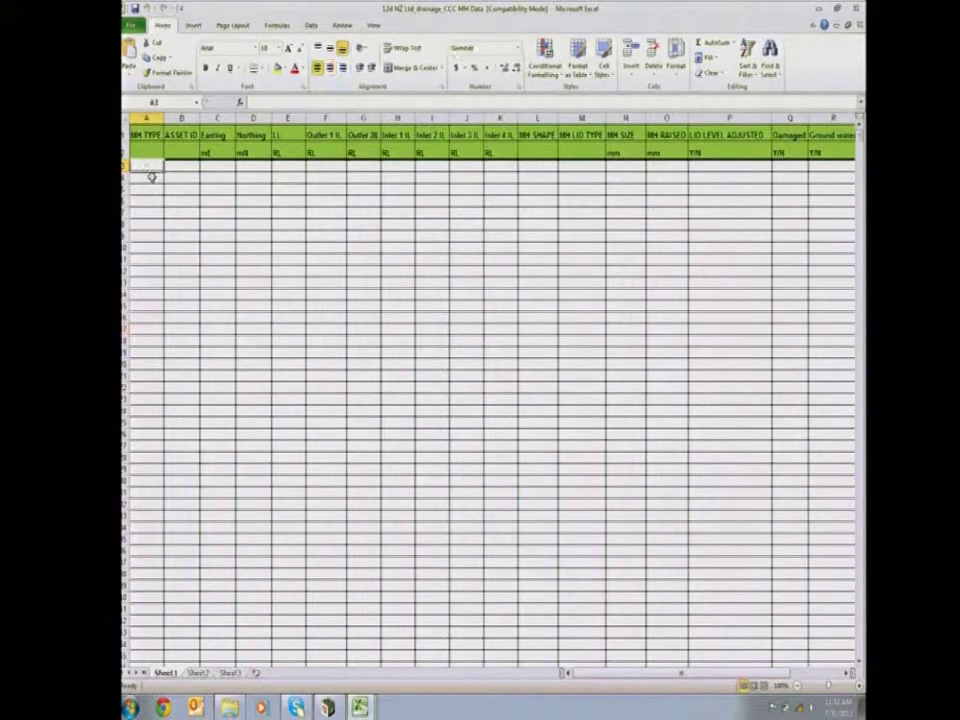
key("ctrl+v")
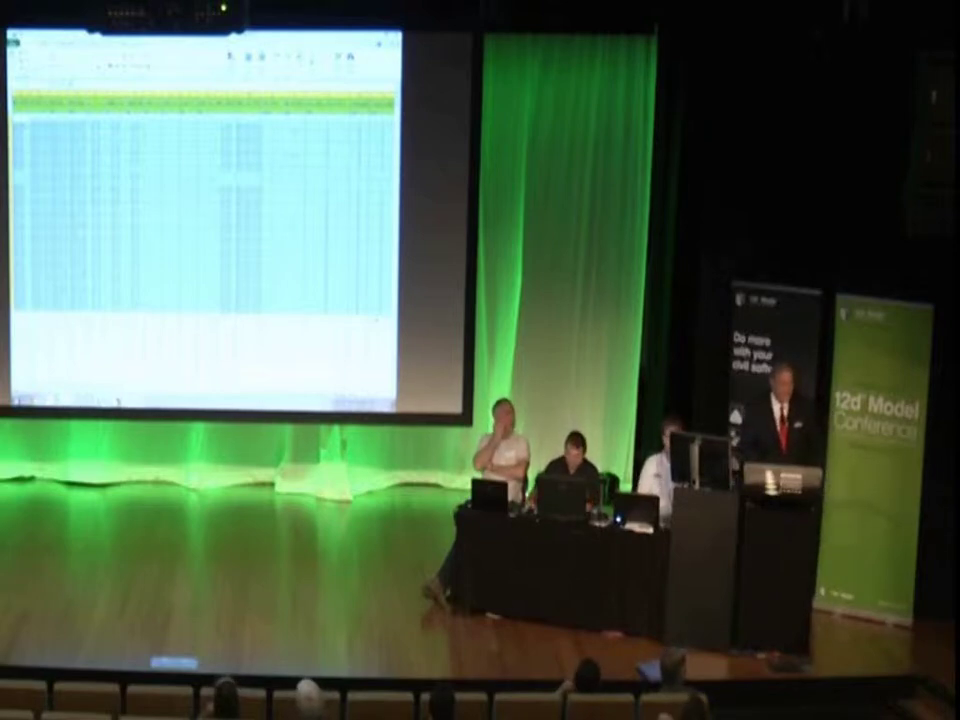
Step: Deselect the pasted data and return to the PowerPoint title slide
left_click(185, 157)
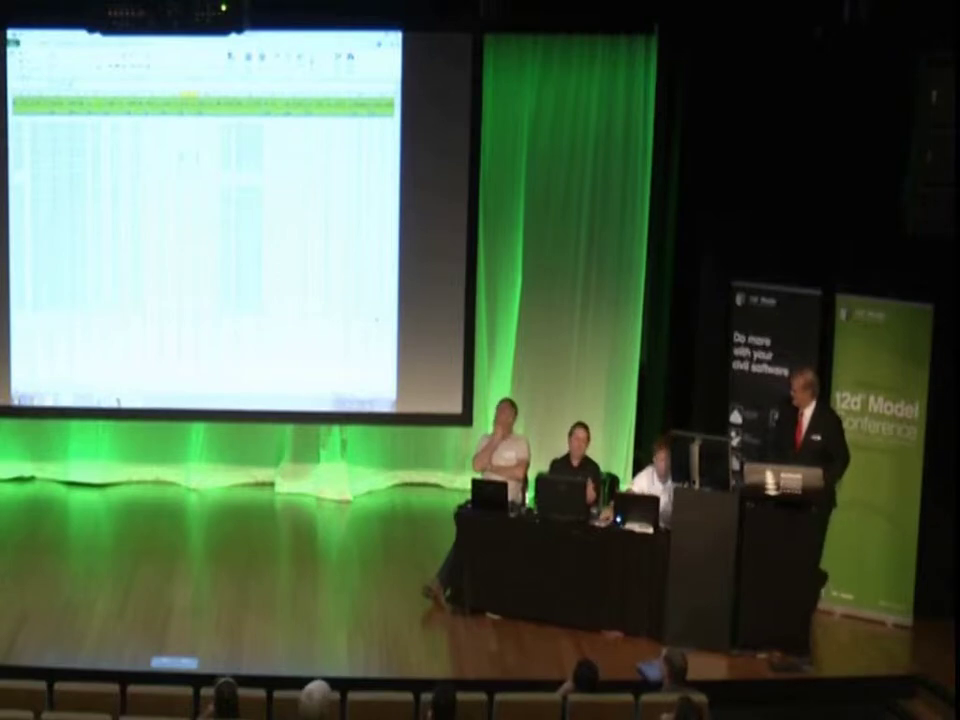
key("alt+Tab")
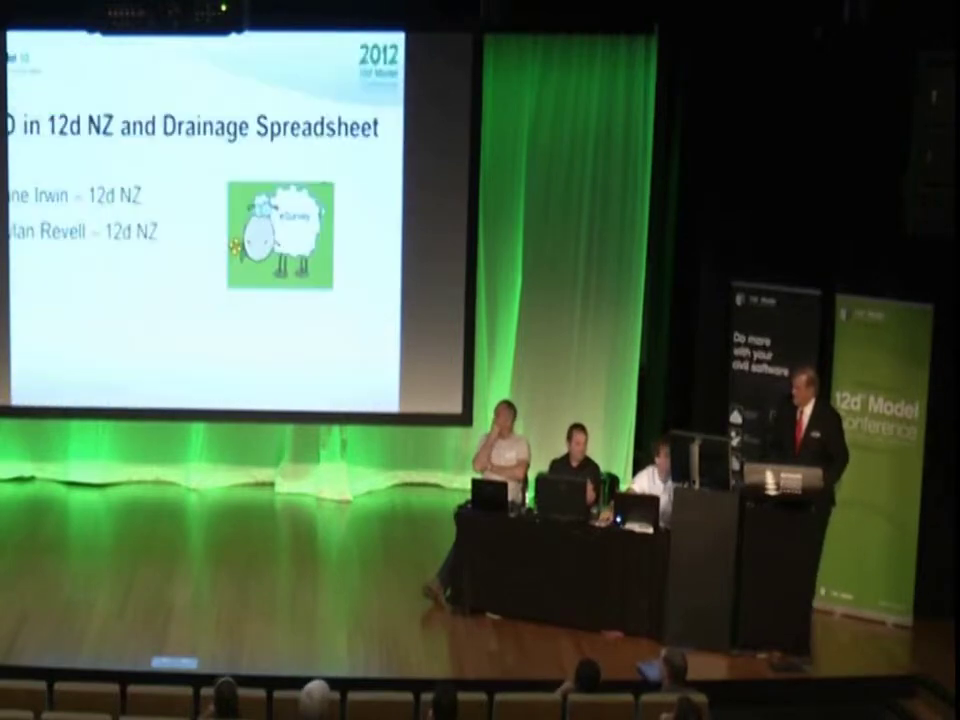